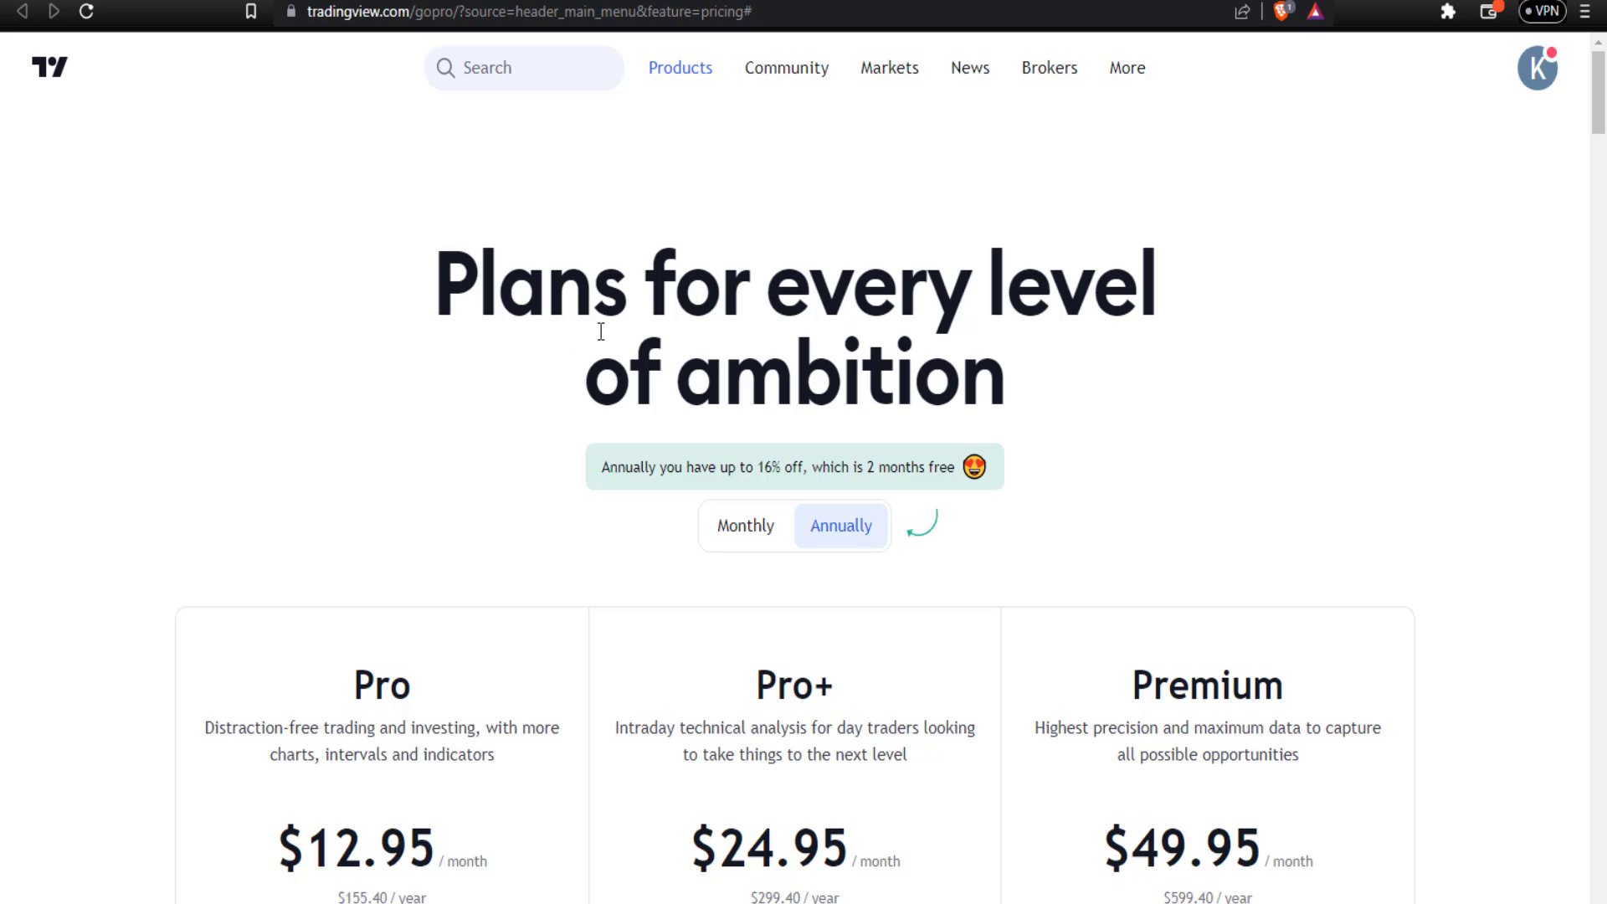
- Expand the full plan comparison and review the Charts rows for Basic, Pro, Pro+ and Premium
scroll(1064, 502, "down", 3)
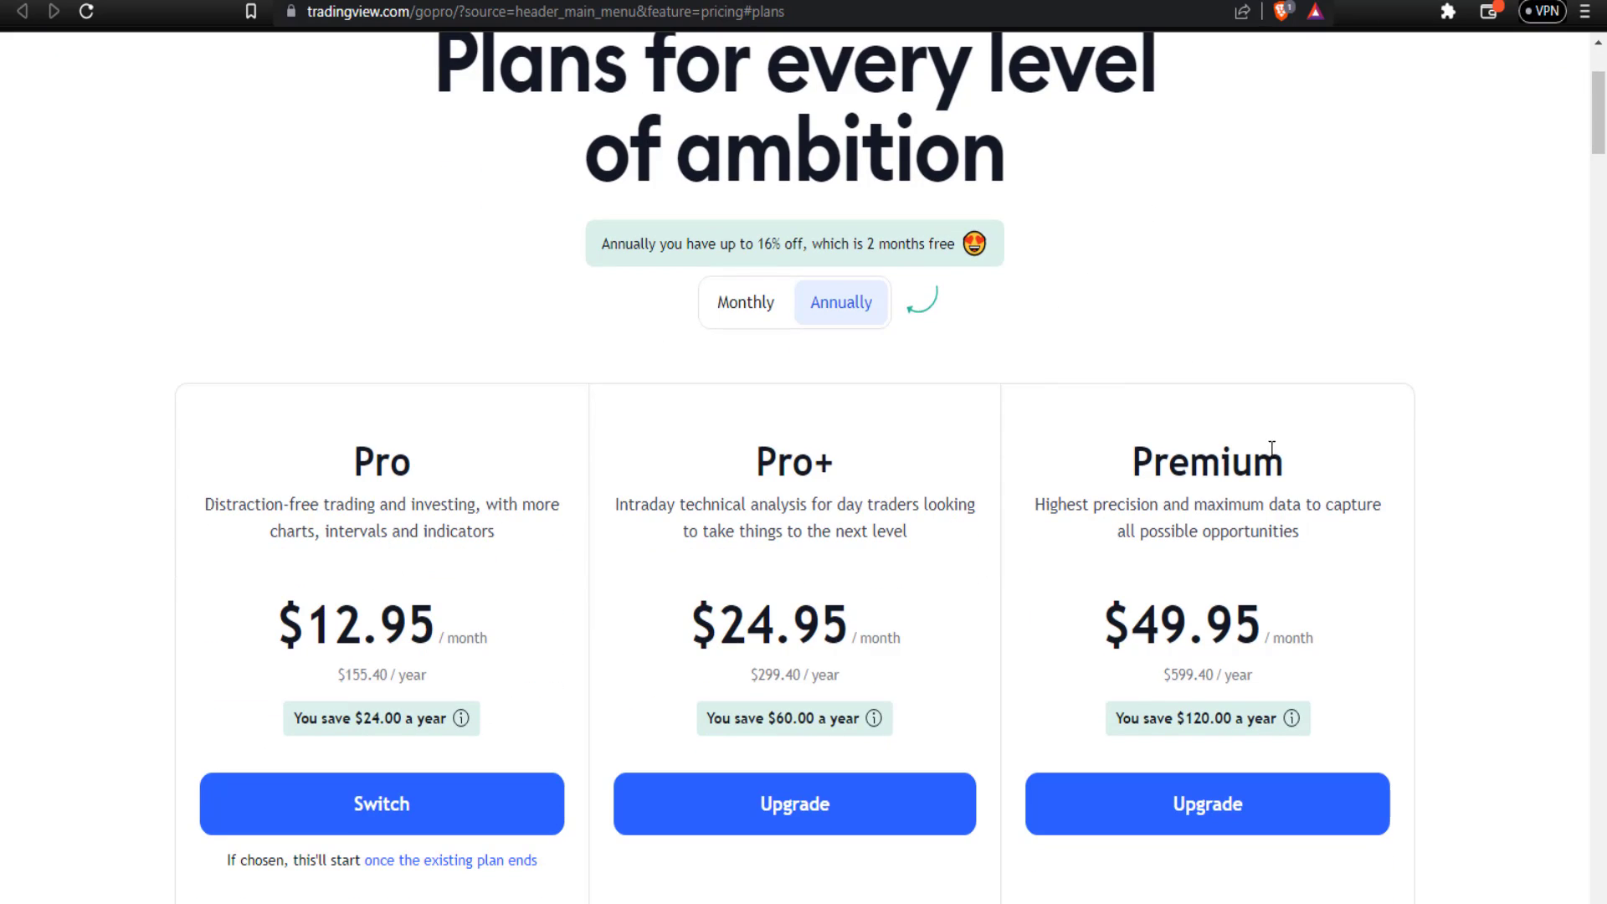
scroll(854, 604, "down", 15)
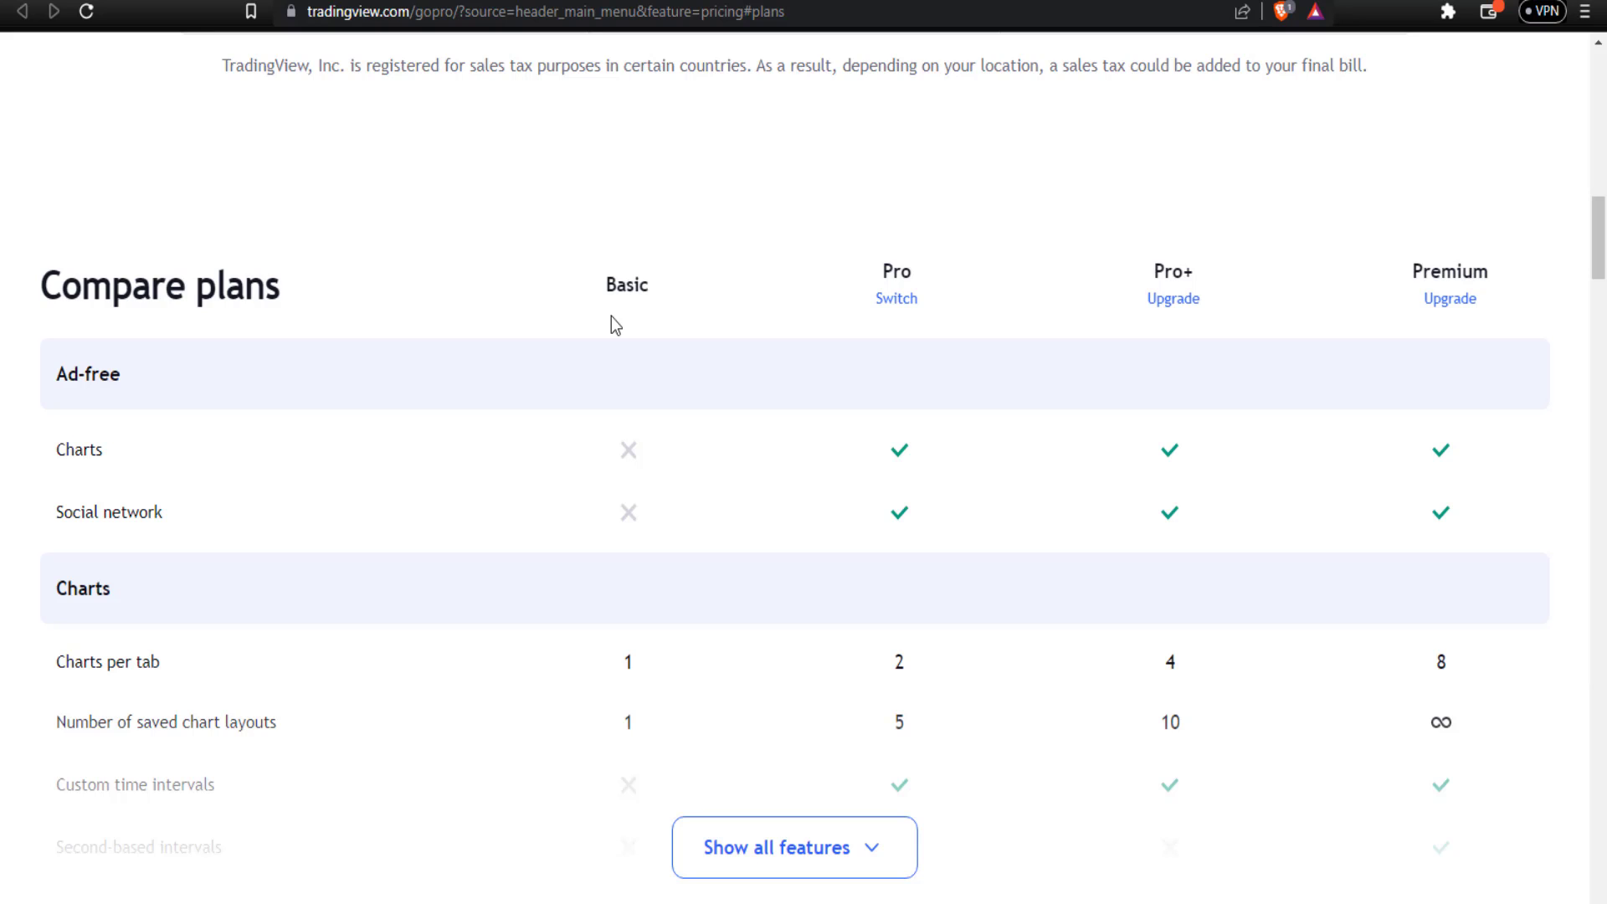
left_click(874, 852)
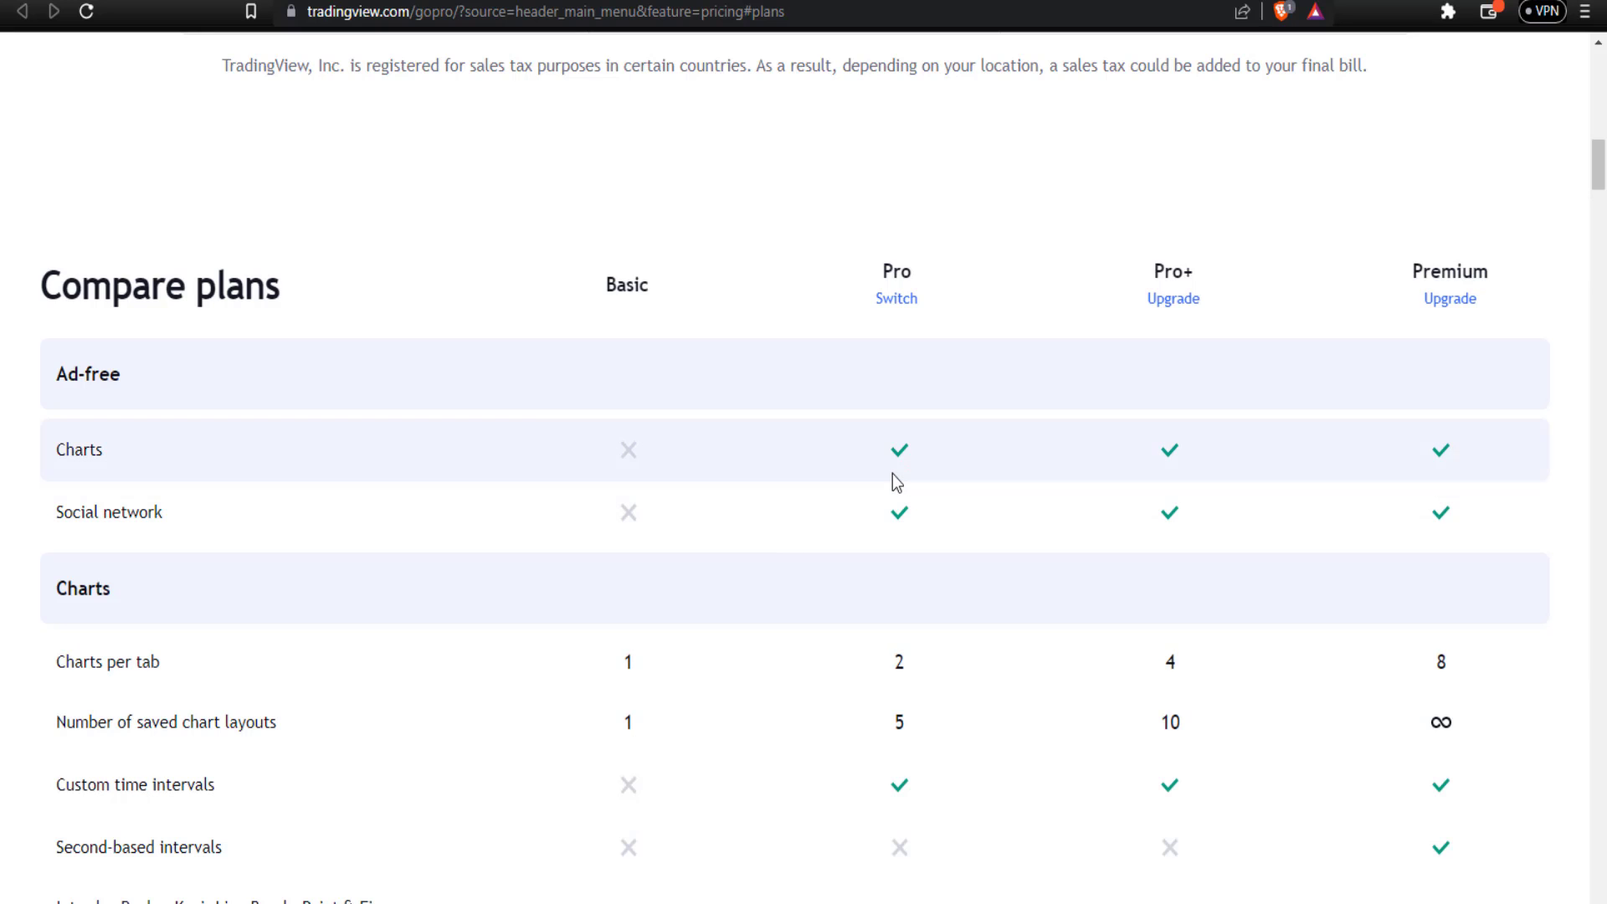
scroll(892, 474, "down", 4)
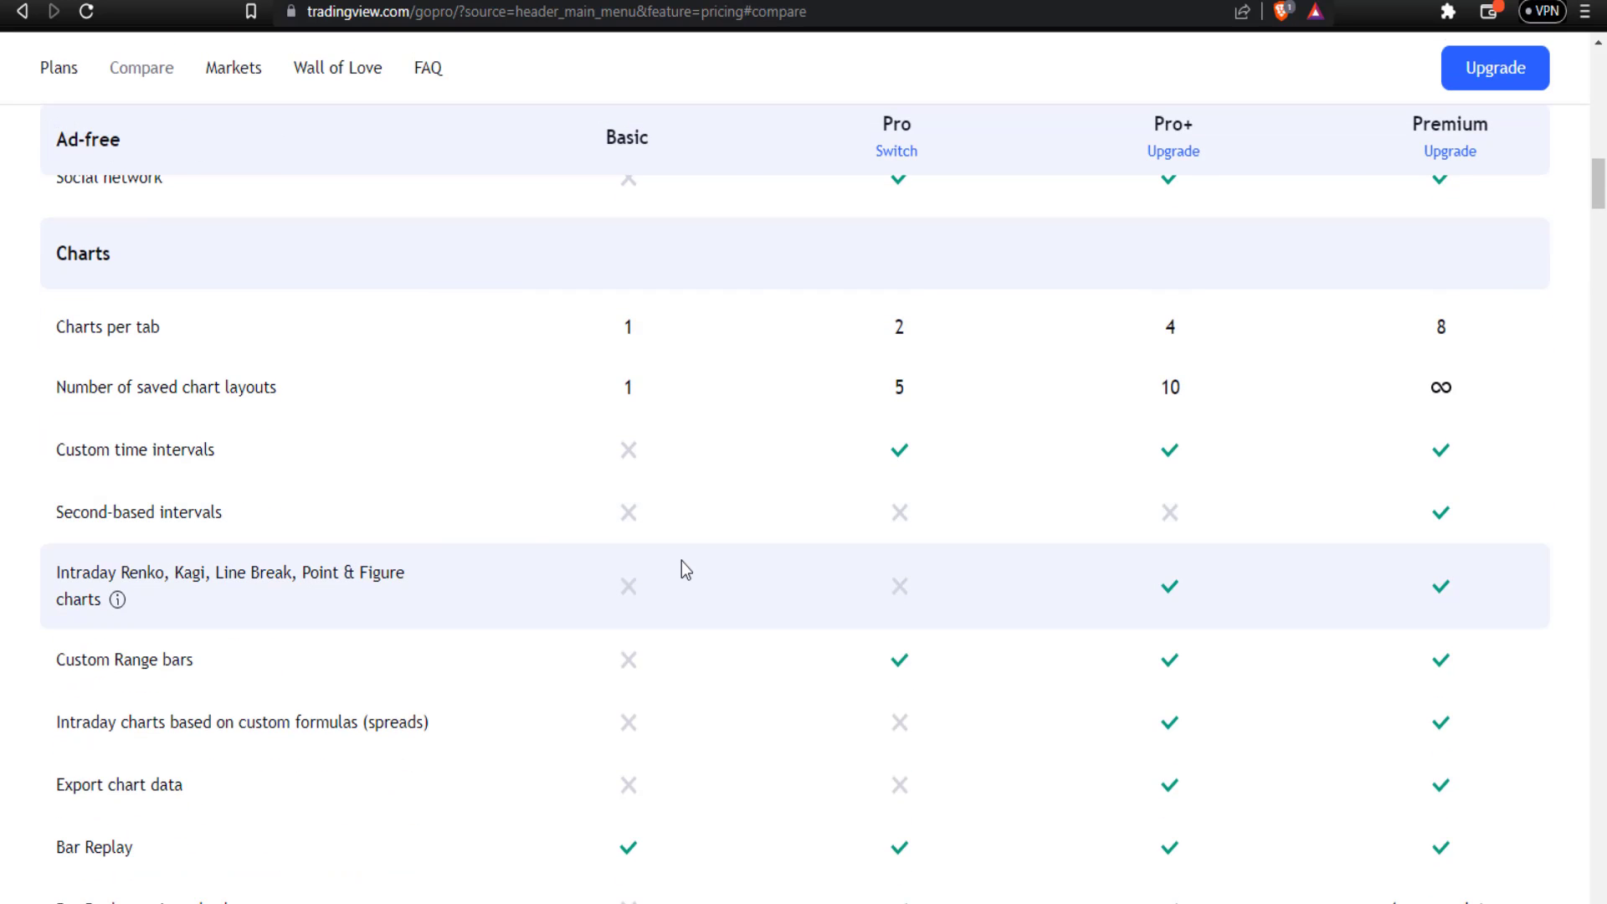
scroll(733, 586, "down", 3)
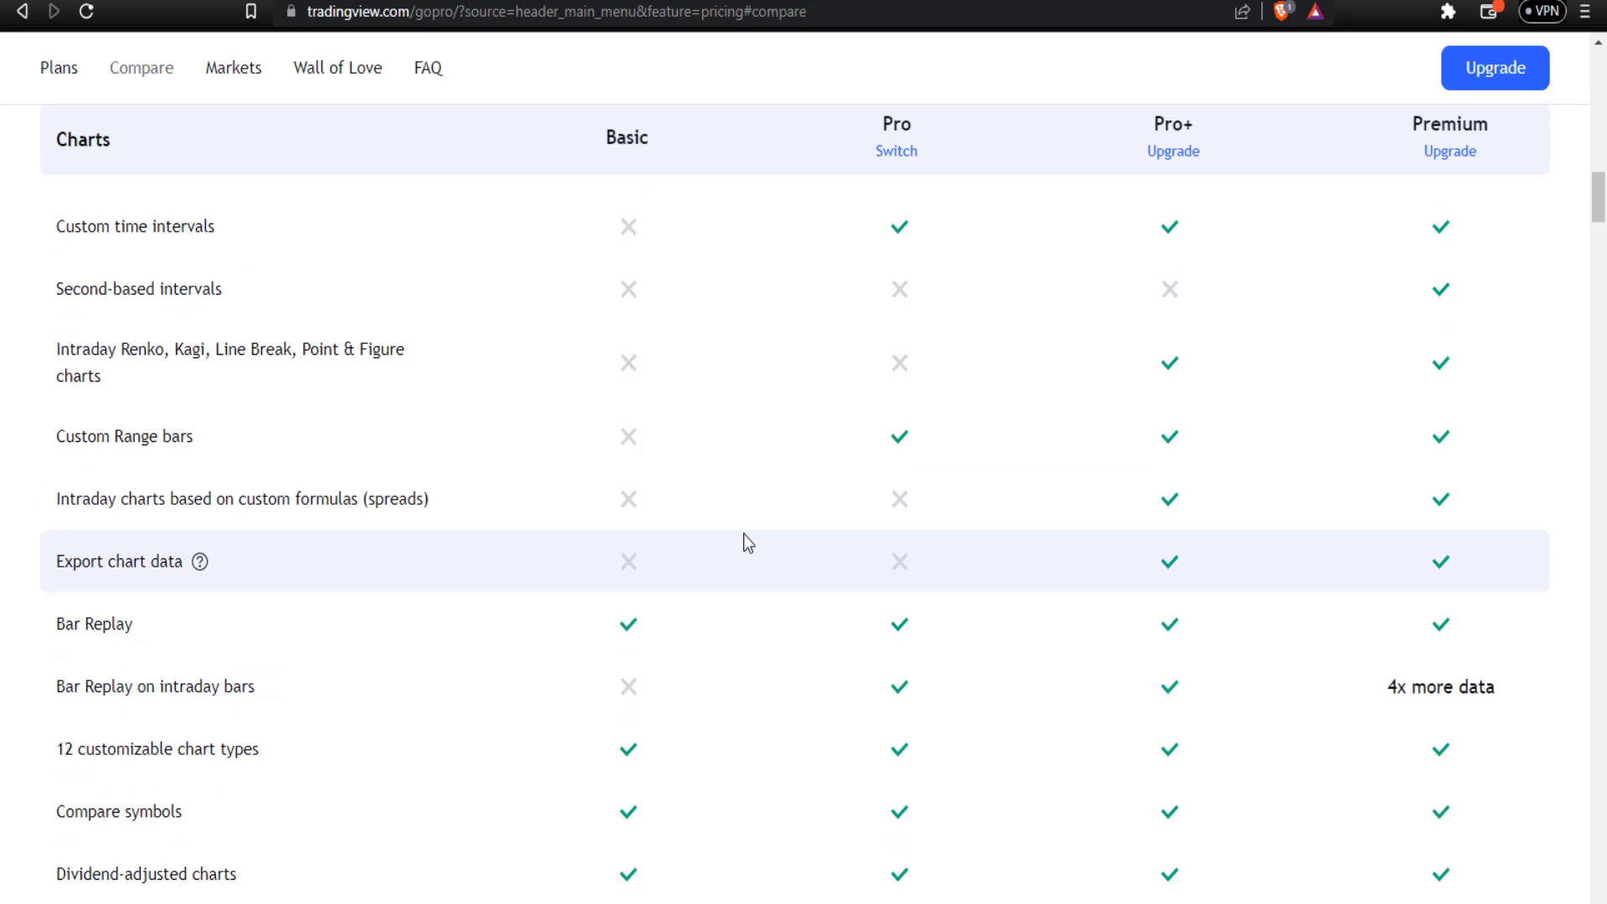
scroll(717, 555, "down", 4)
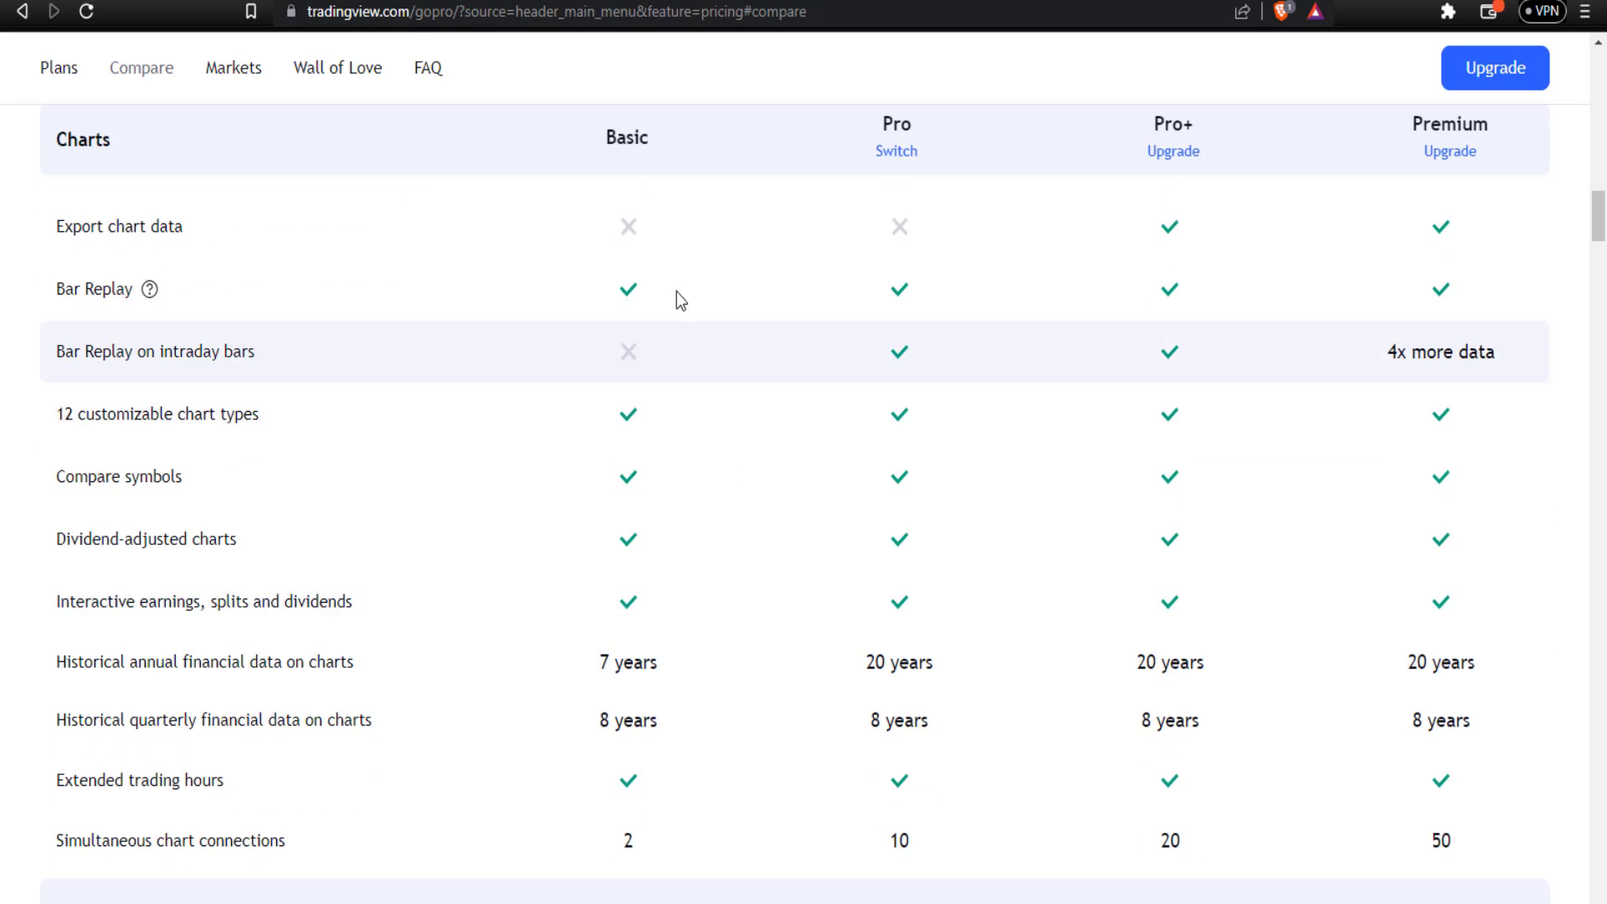
scroll(667, 549, "down", 3)
scroll(659, 614, "up", 3)
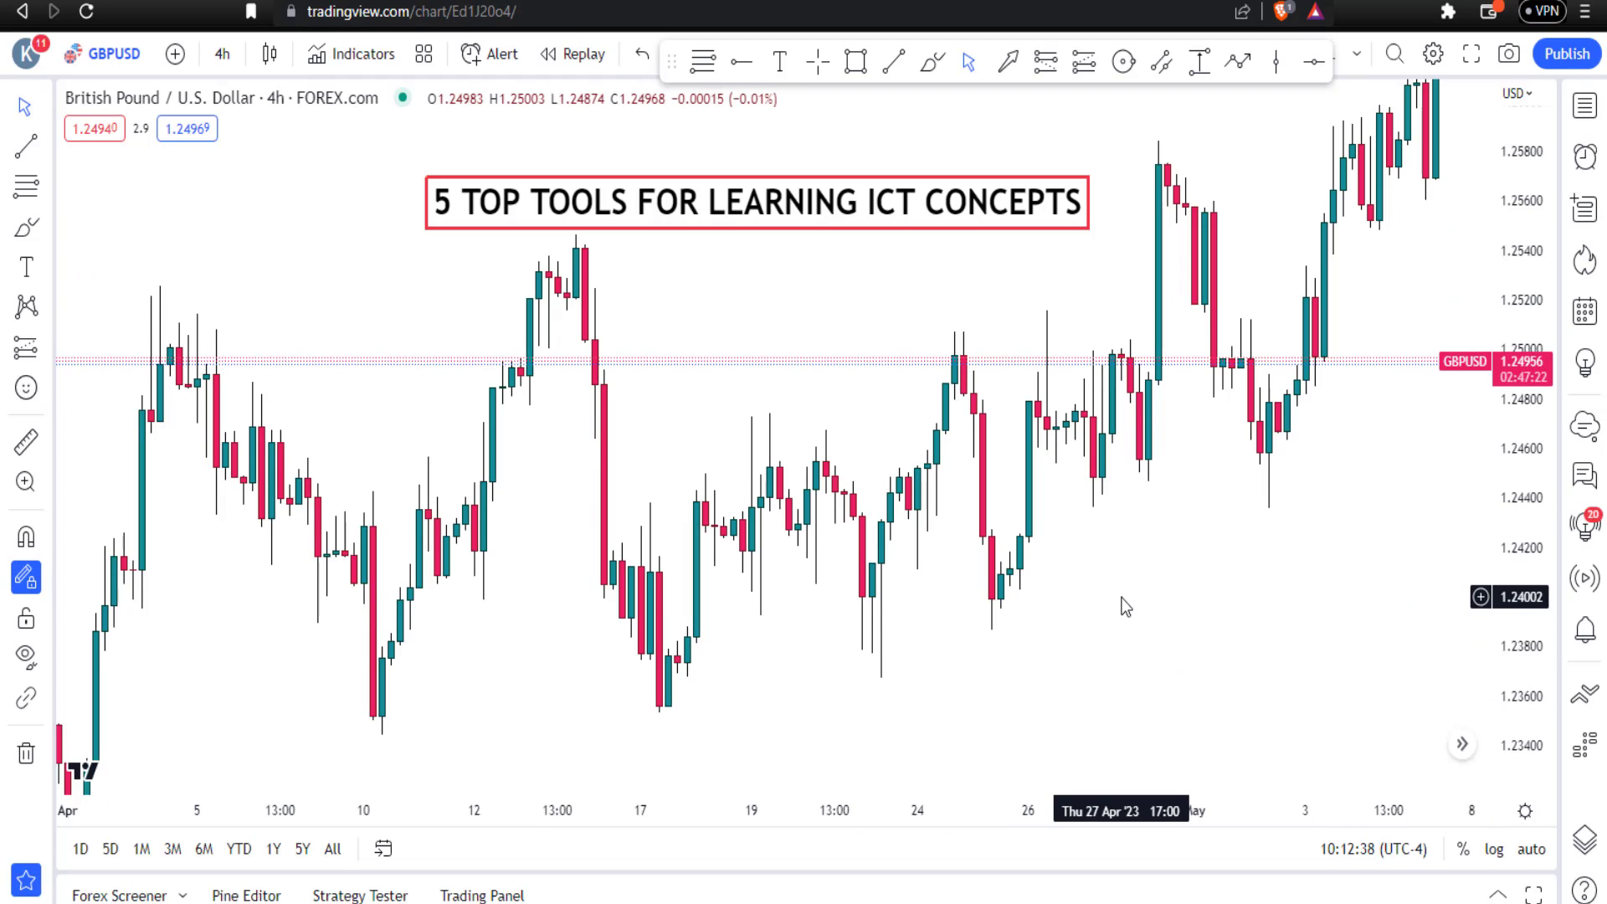
- Add the ICT Concepts [LuxAlgo] indicator to the GBPUSD 4h chart via an 'ict con' search
left_click(361, 60)
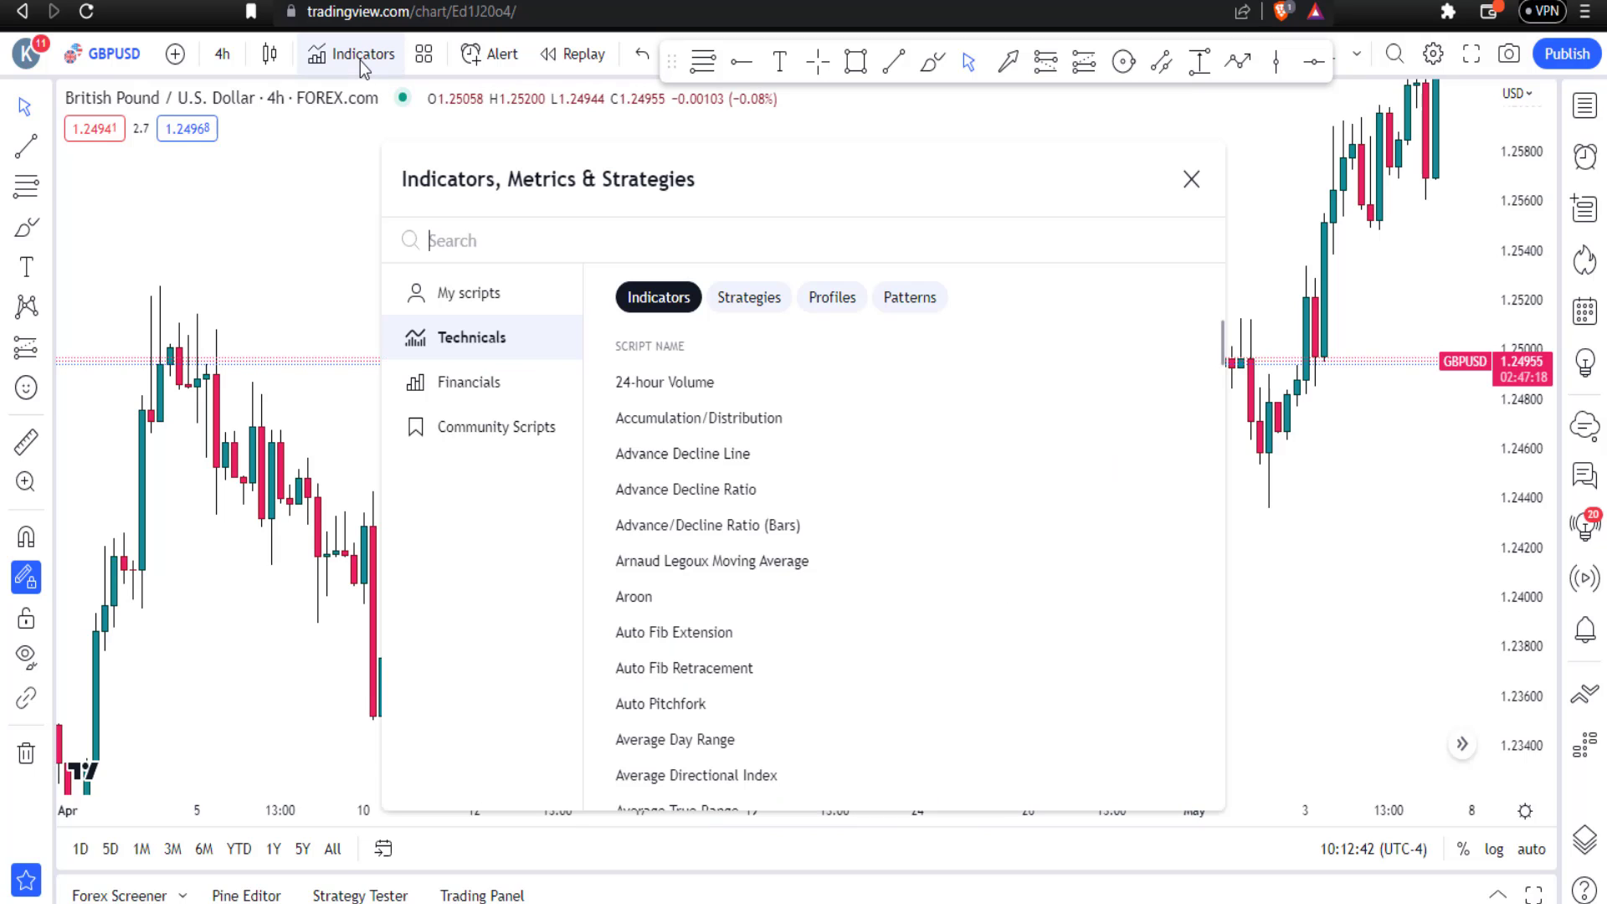
type("ict con")
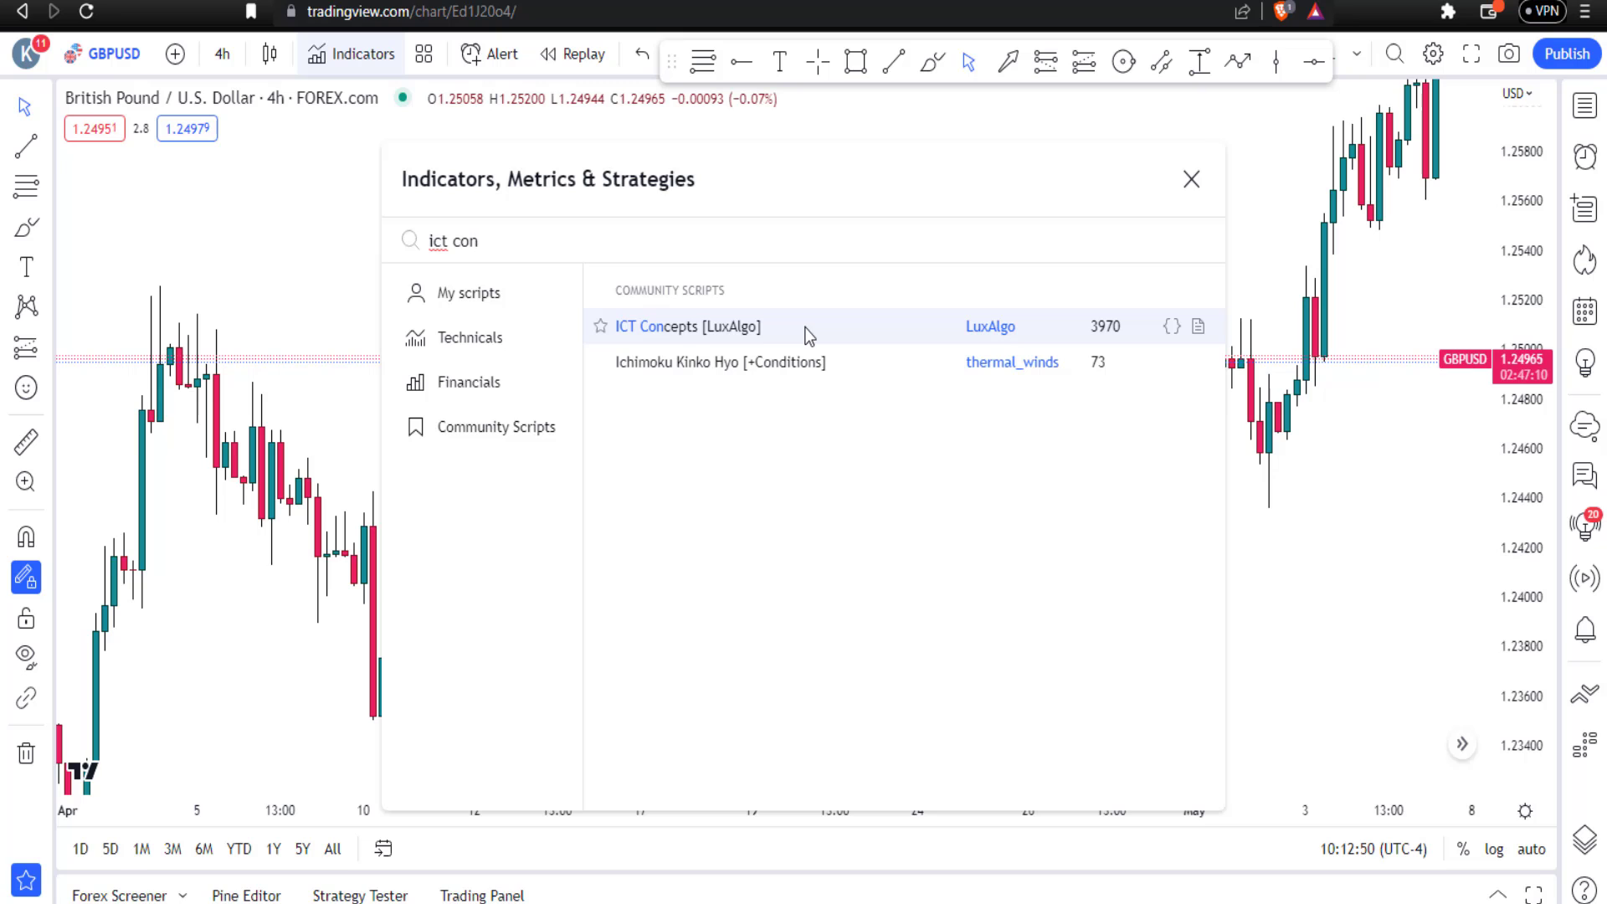
left_click(807, 328)
left_click(1191, 179)
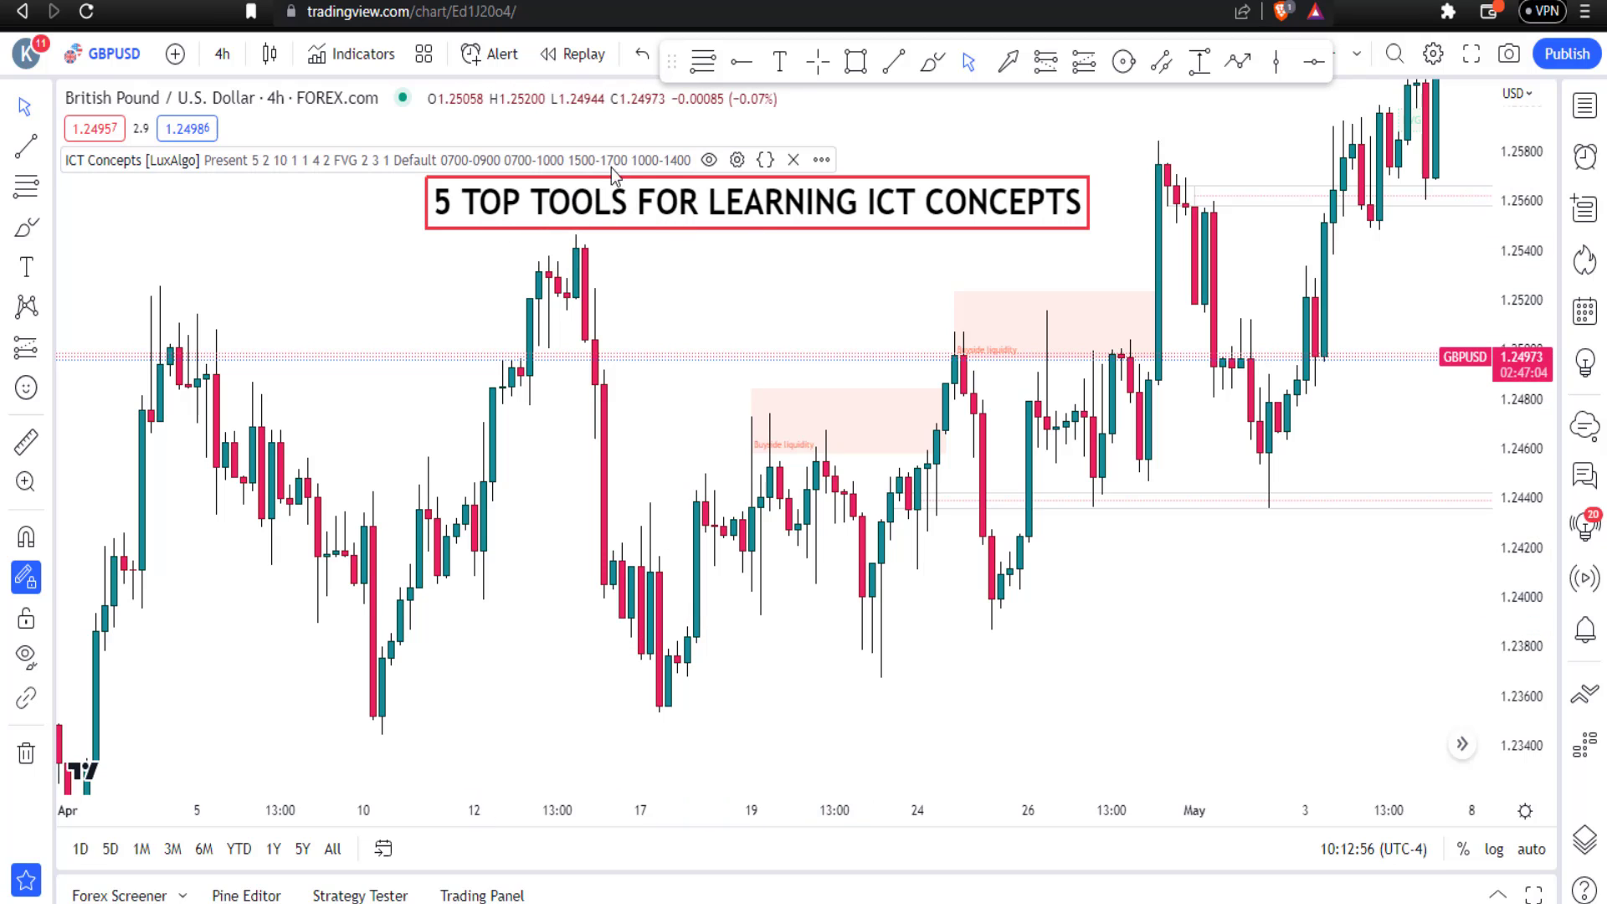
- Switch the ICT Concepts indicator's Mode setting to Historical
left_click(737, 159)
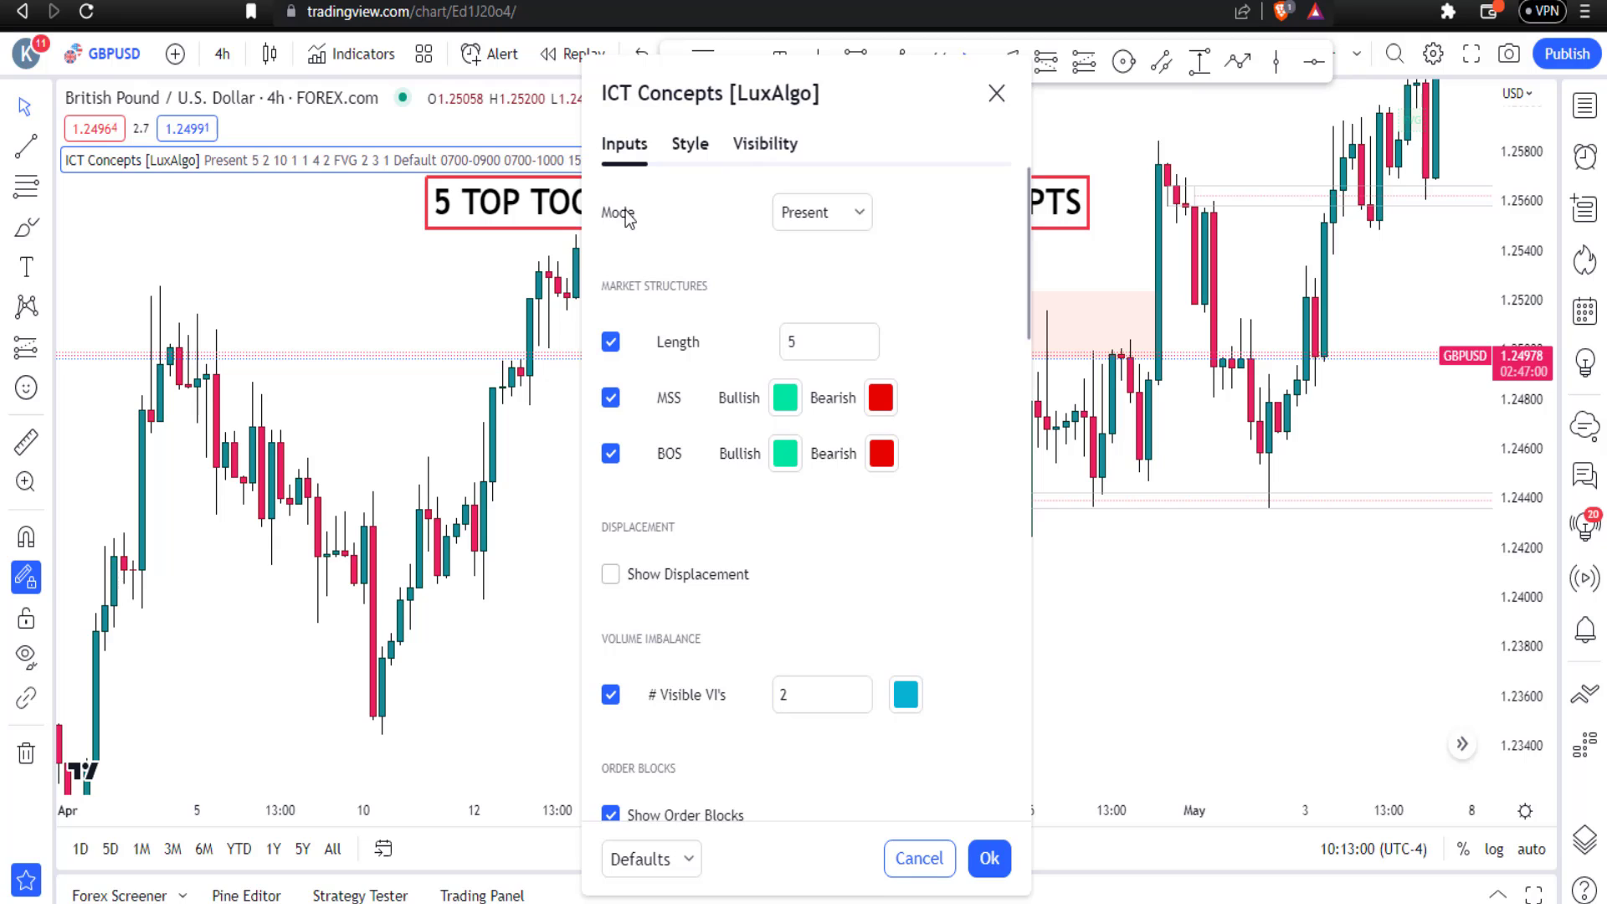
left_click(858, 215)
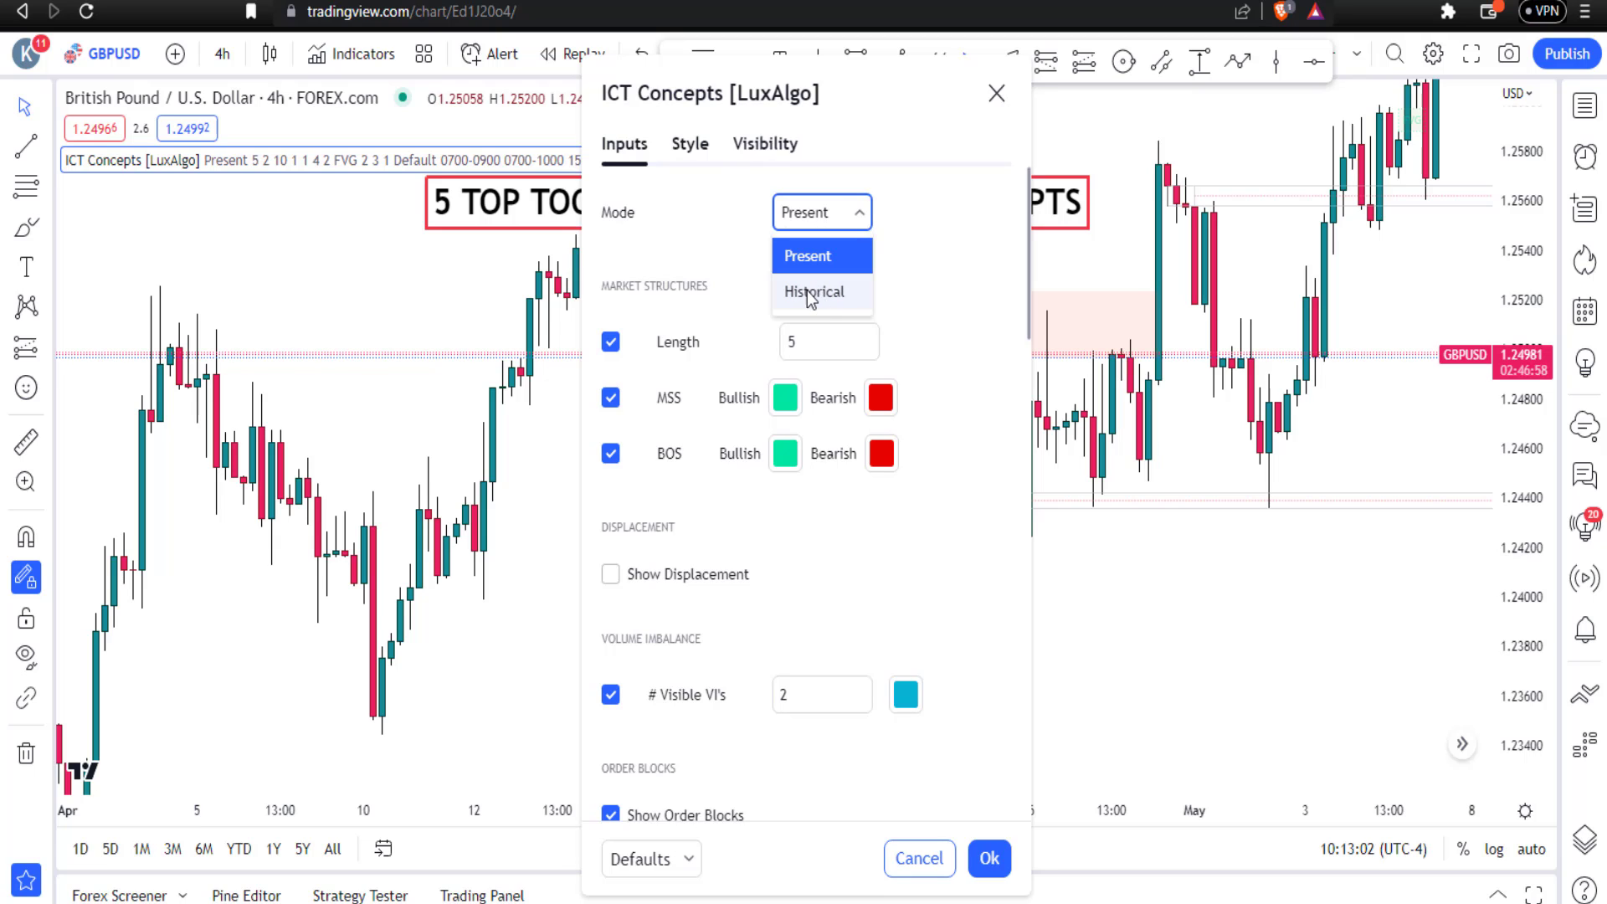
left_click(812, 293)
left_click(989, 858)
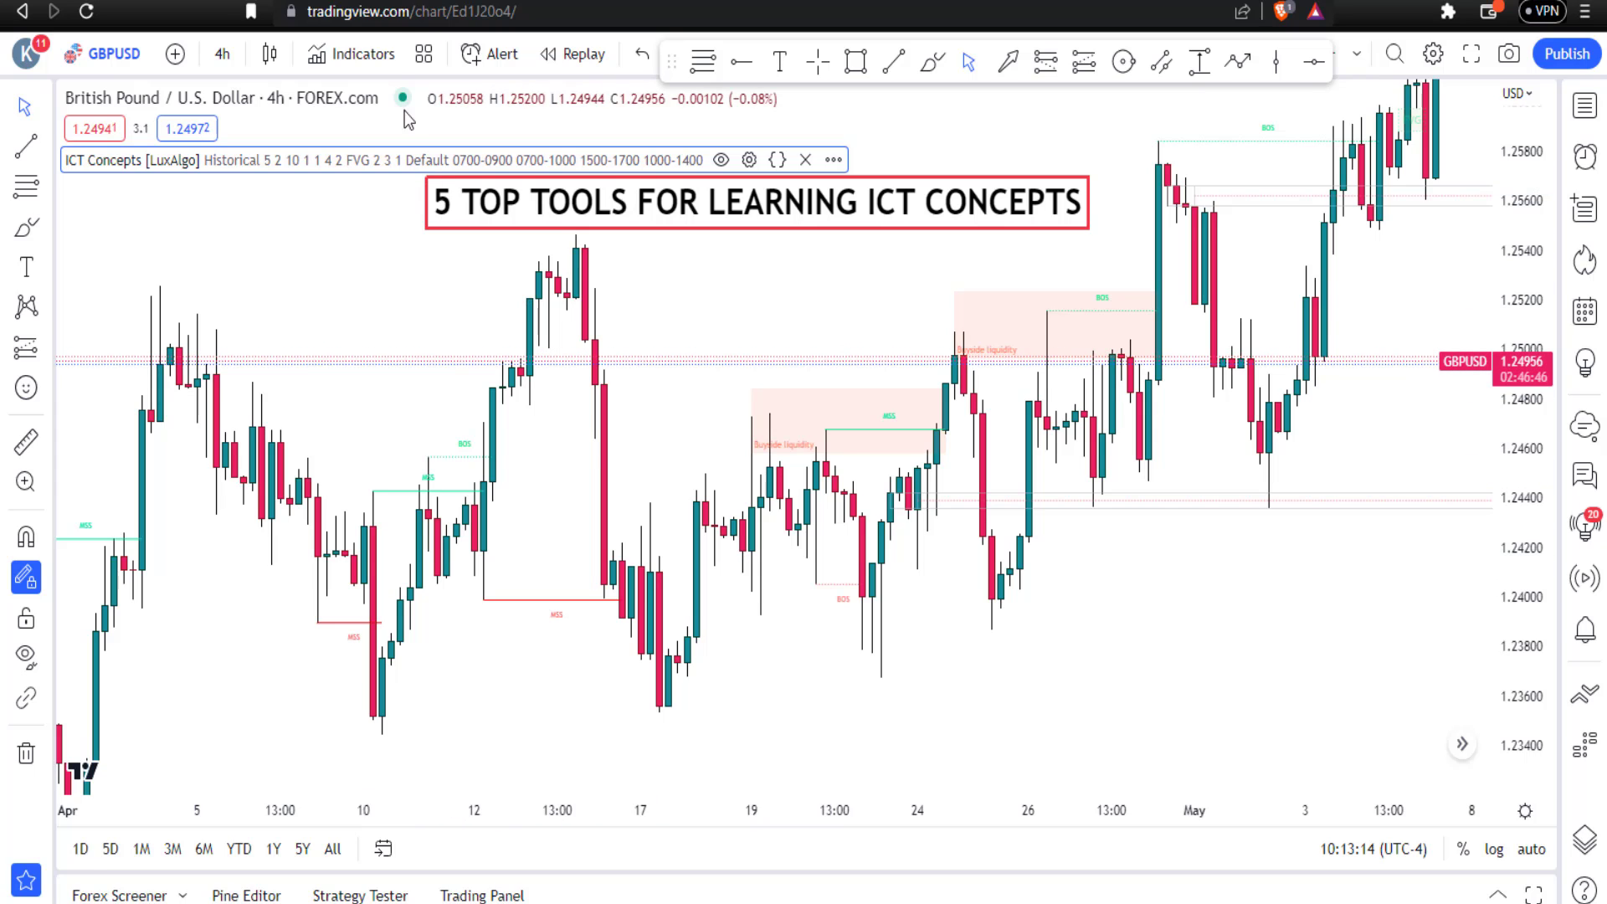
left_click(378, 58)
- Add Smart Money Concepts [LuxAlgo] from a 'smart' search, hide ICT Concepts, and pan to earlier dates
type("smart")
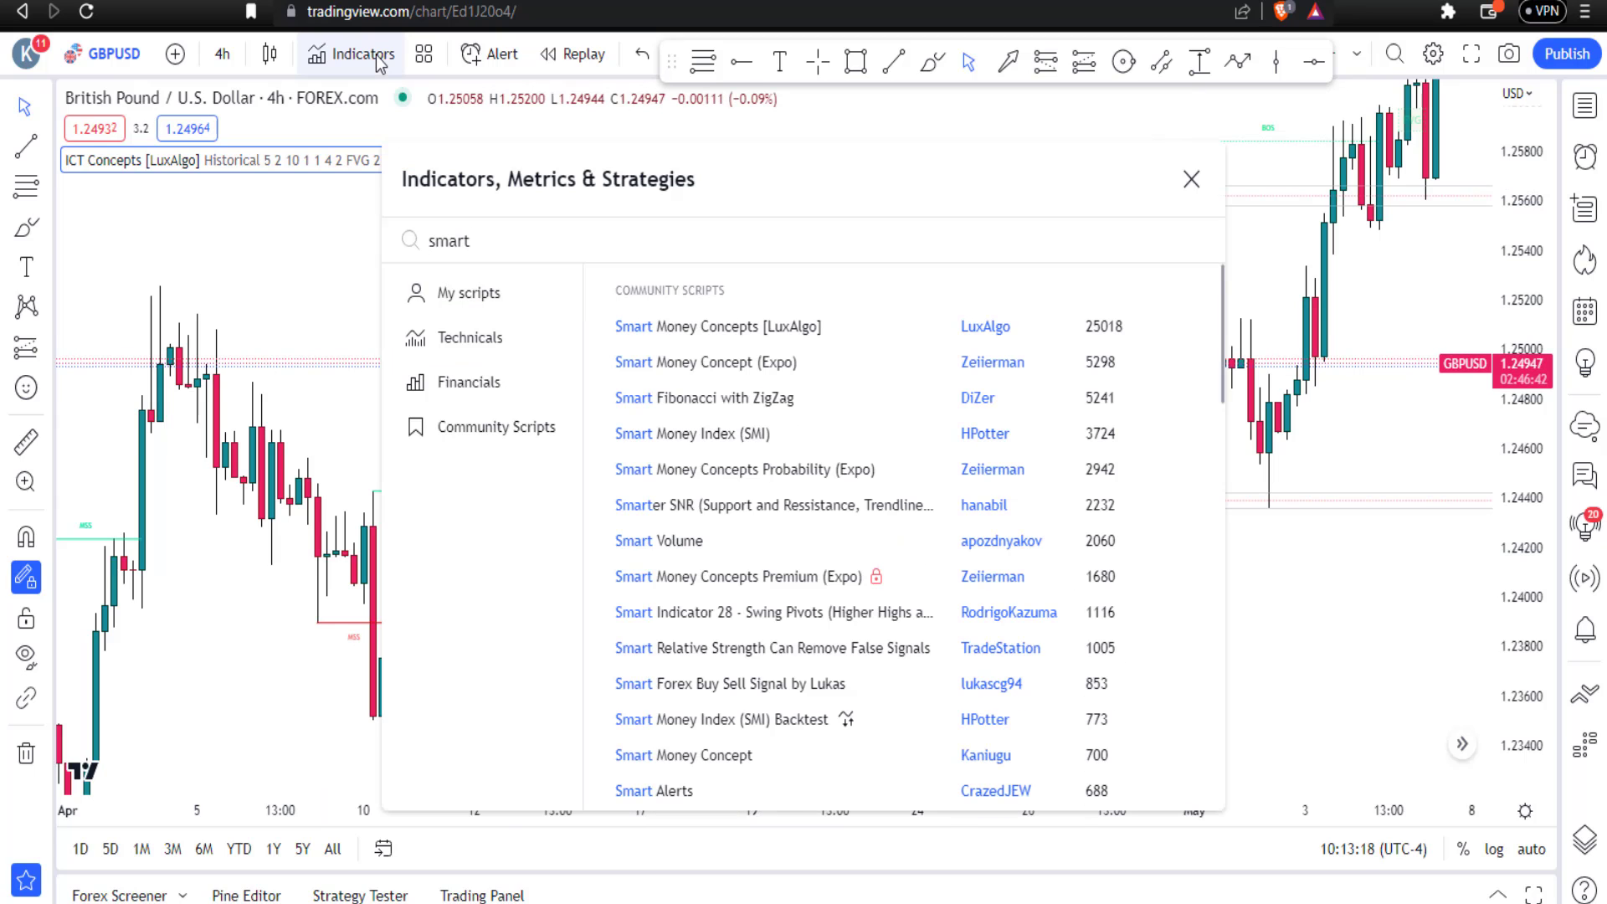
left_click(816, 328)
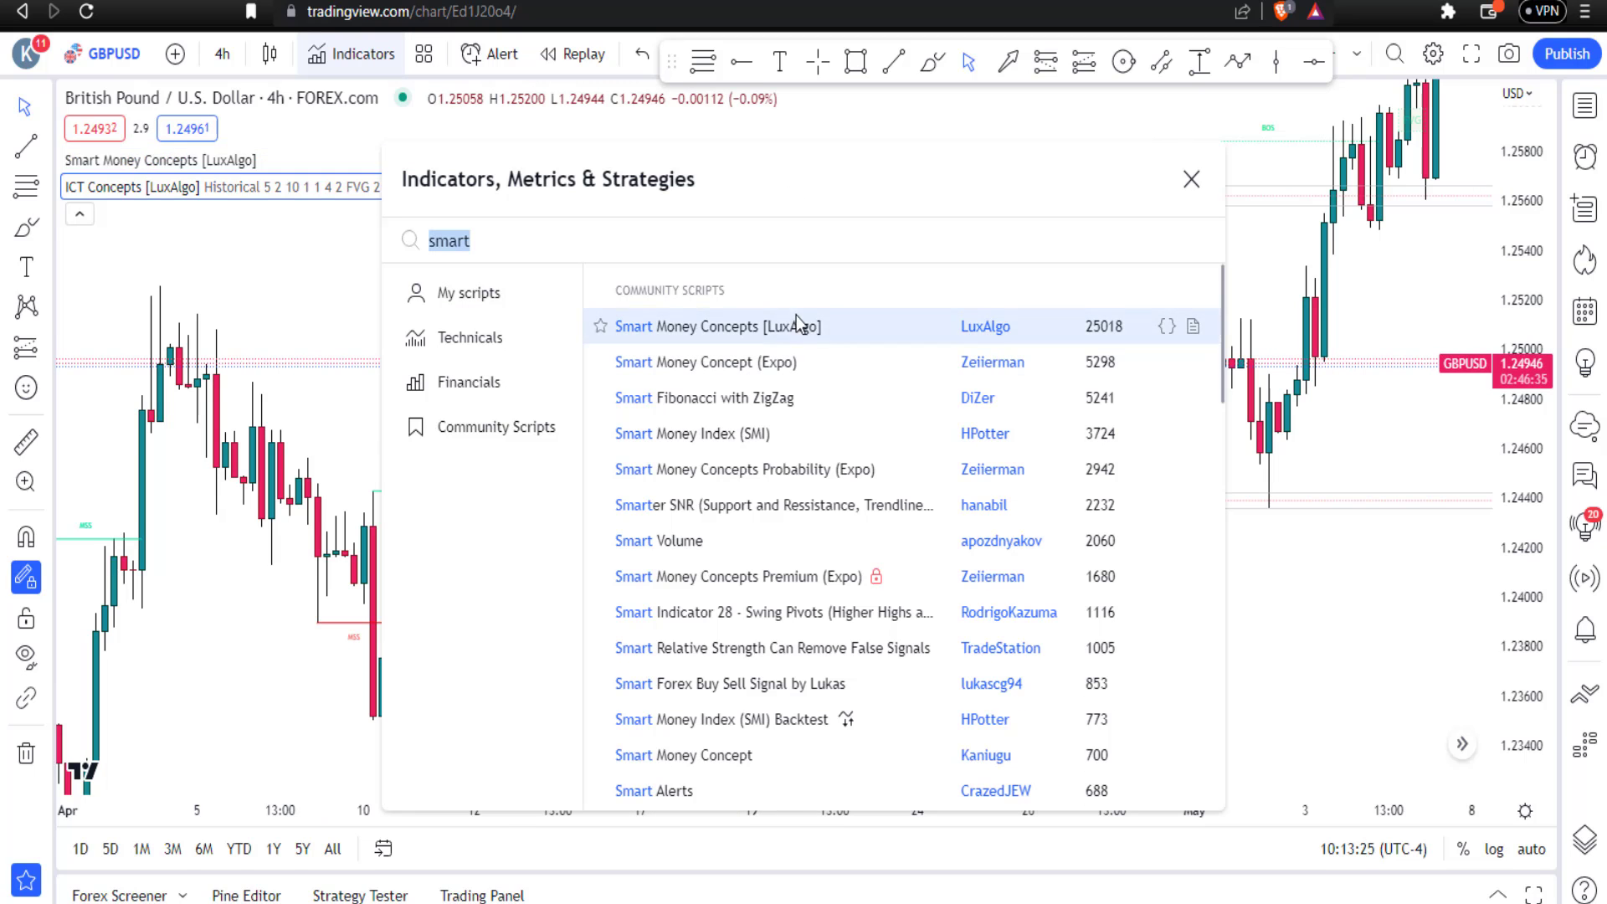
left_click(1188, 186)
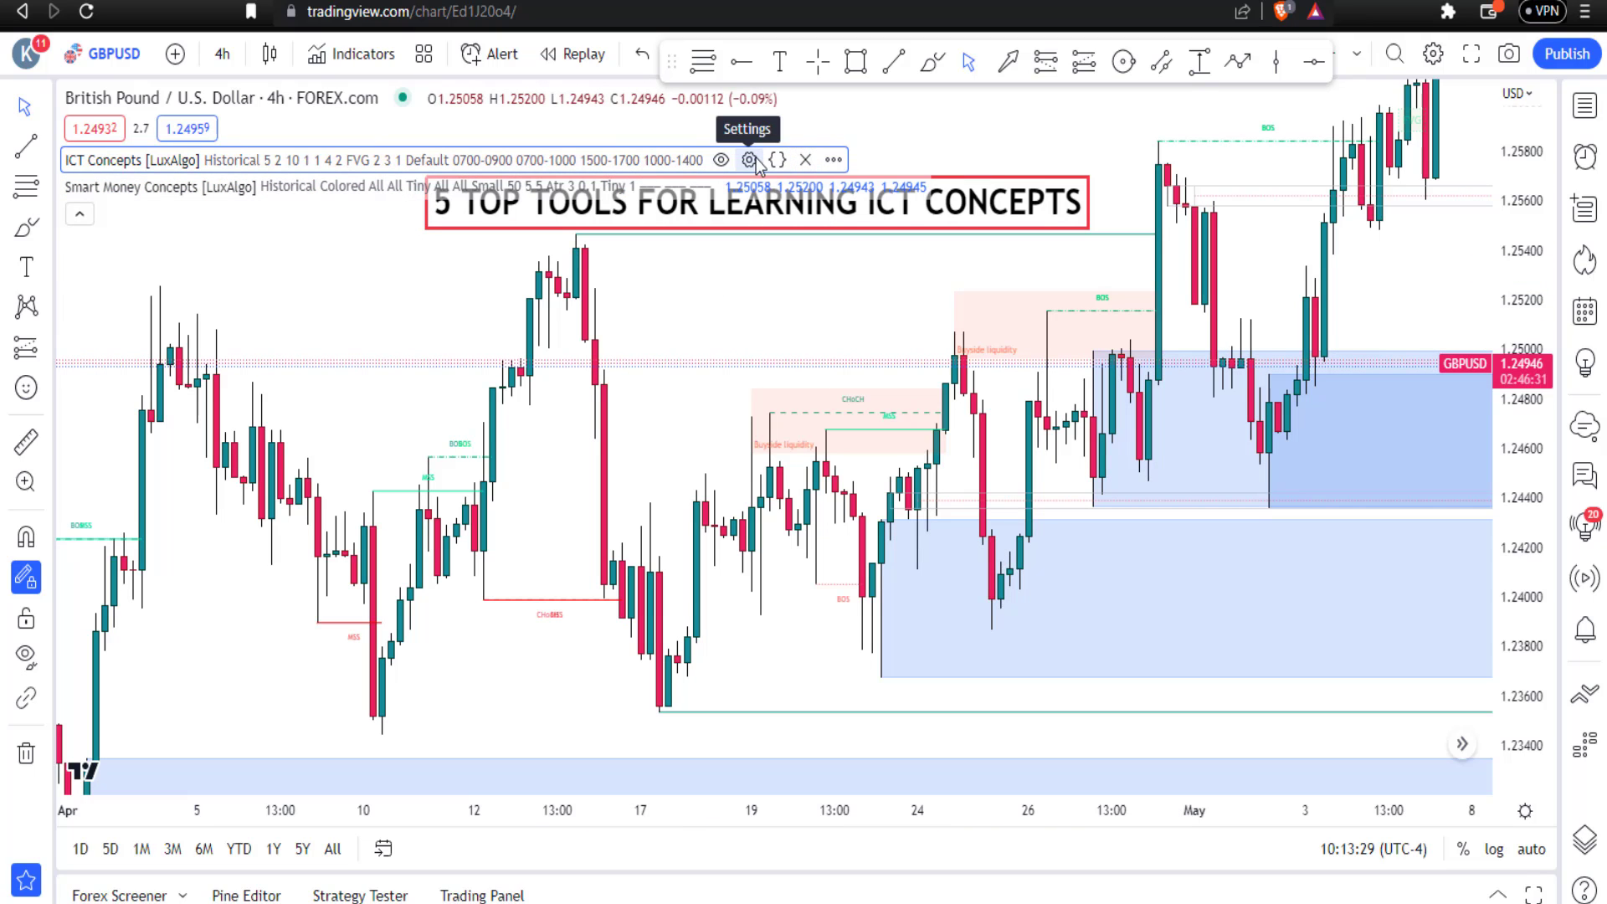
left_click(720, 159)
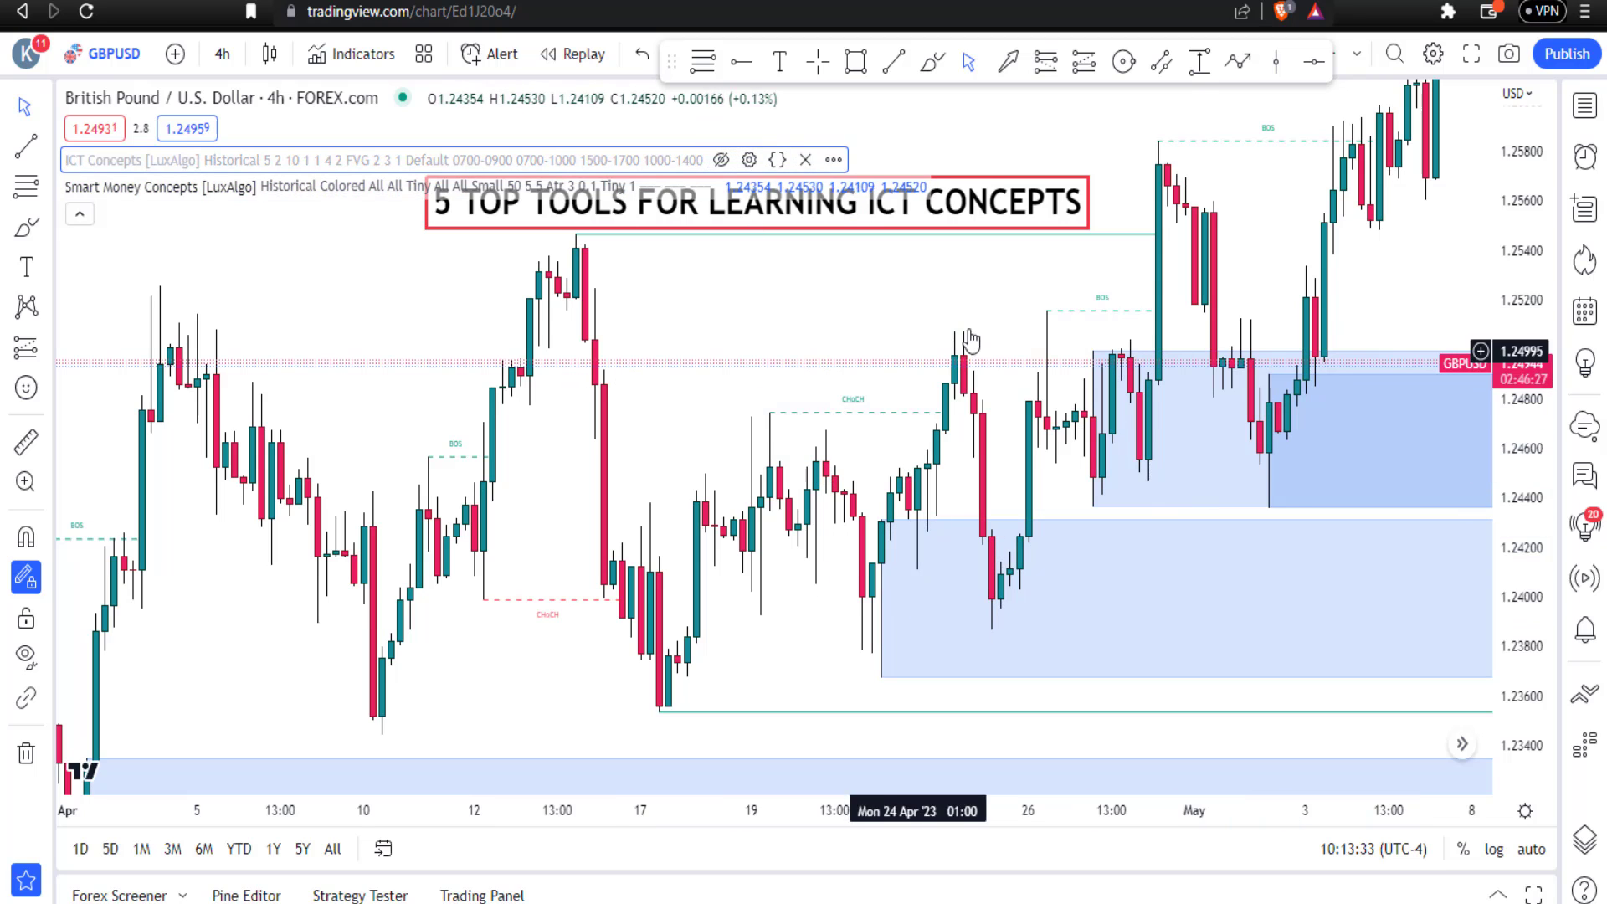
left_click_drag(466, 293, 832, 280)
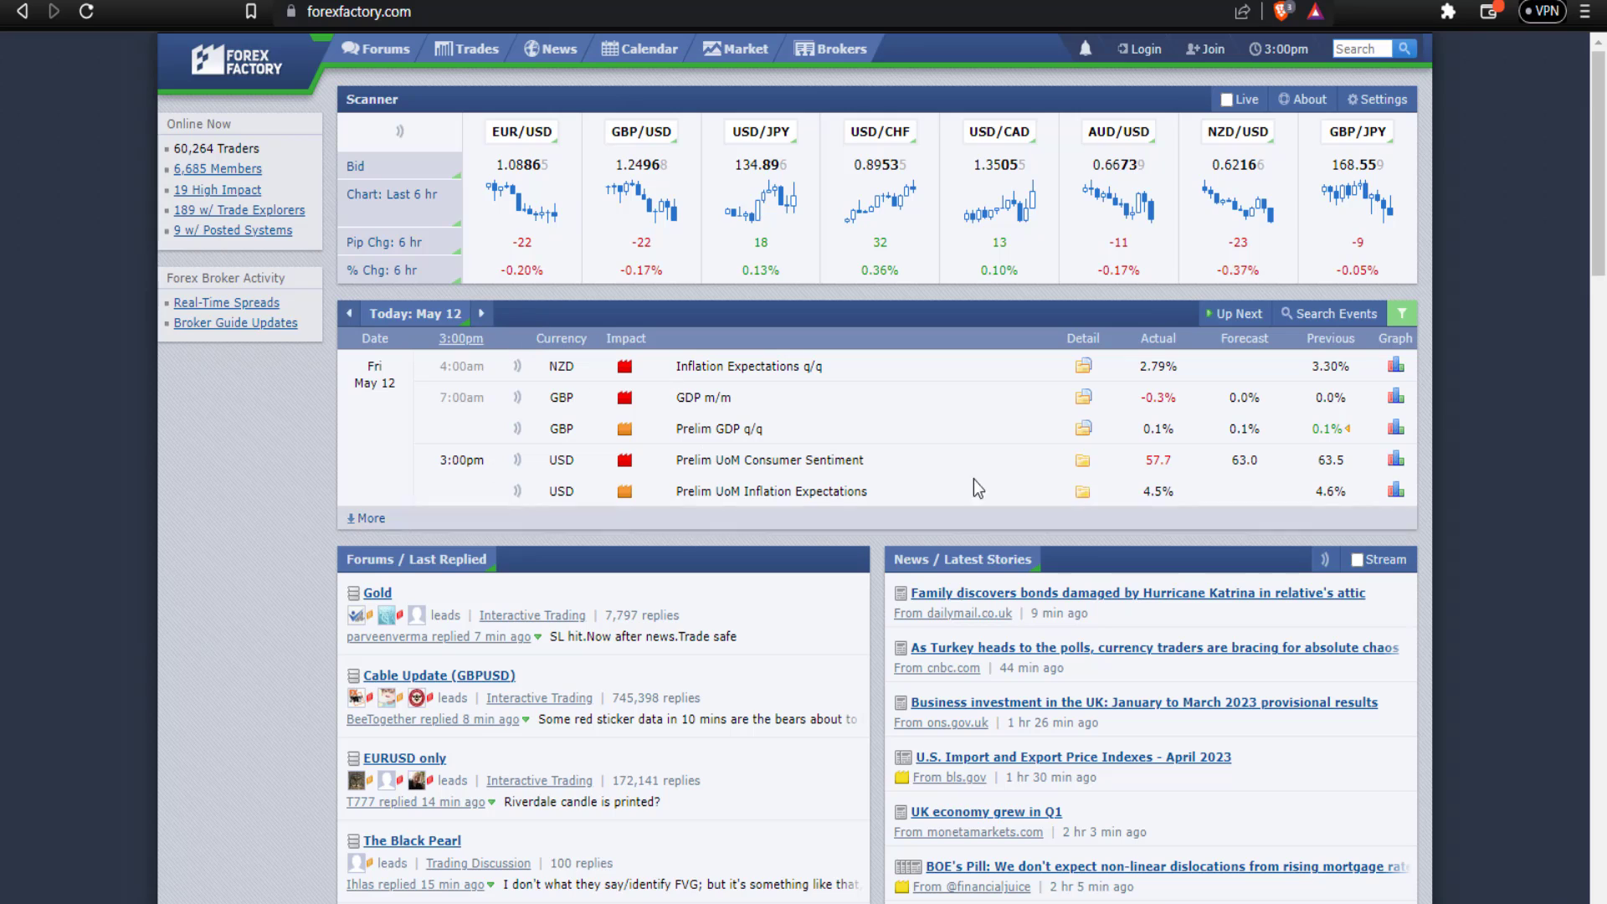
- Filter the calendar to high- and medium-impact events, keeping low and non-economic impact excluded
left_click(1402, 313)
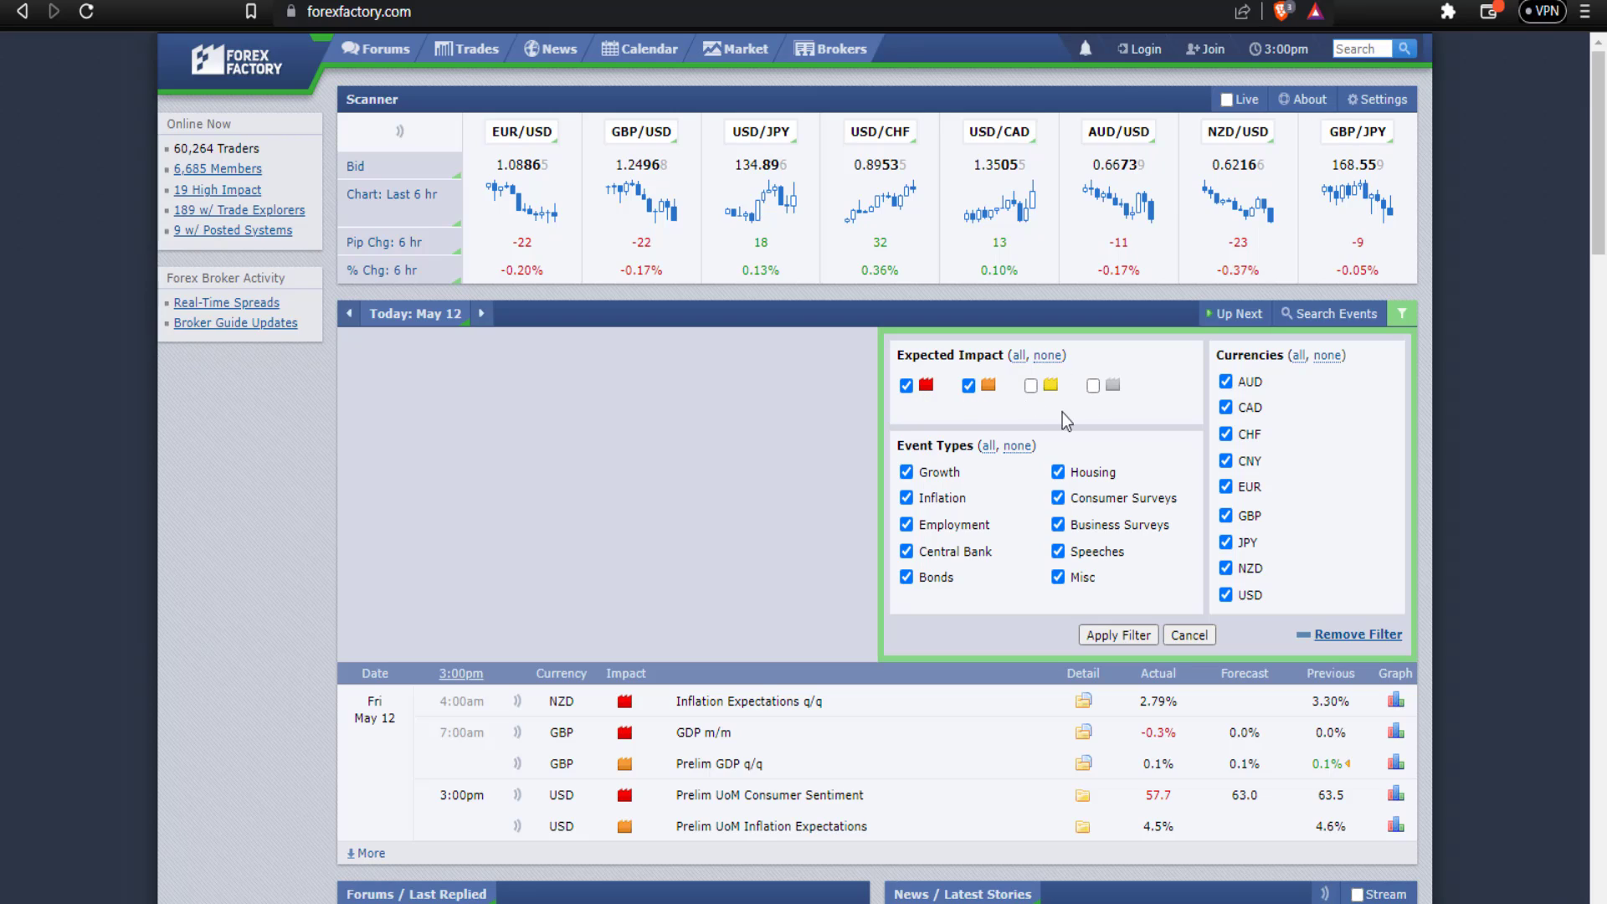
left_click(1092, 386)
left_click(1092, 386)
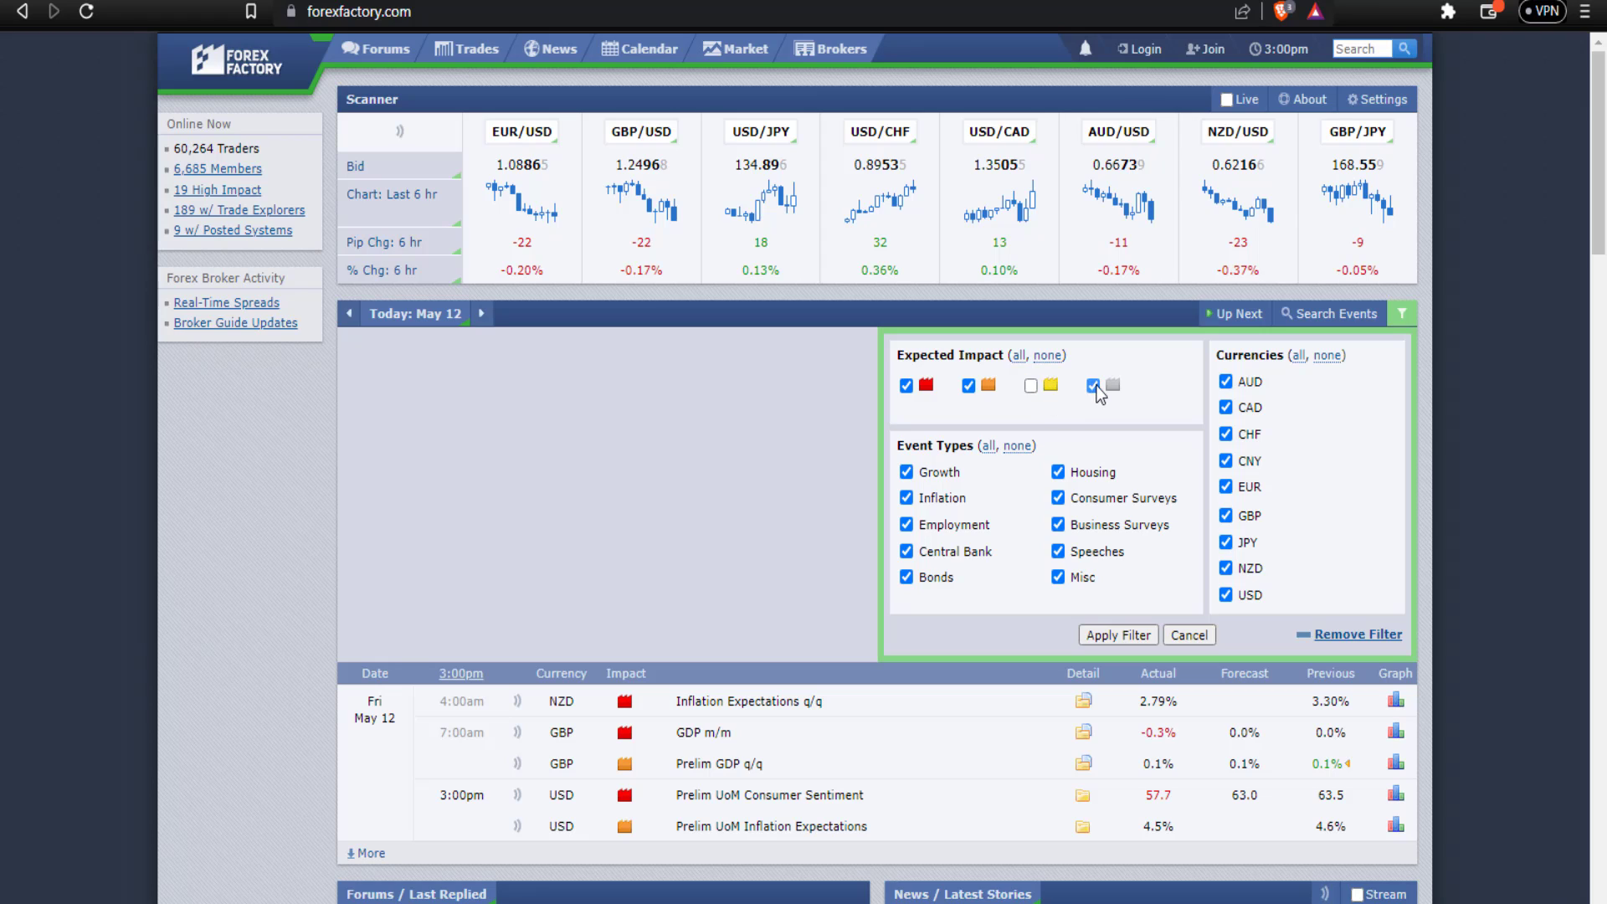
left_click(1126, 635)
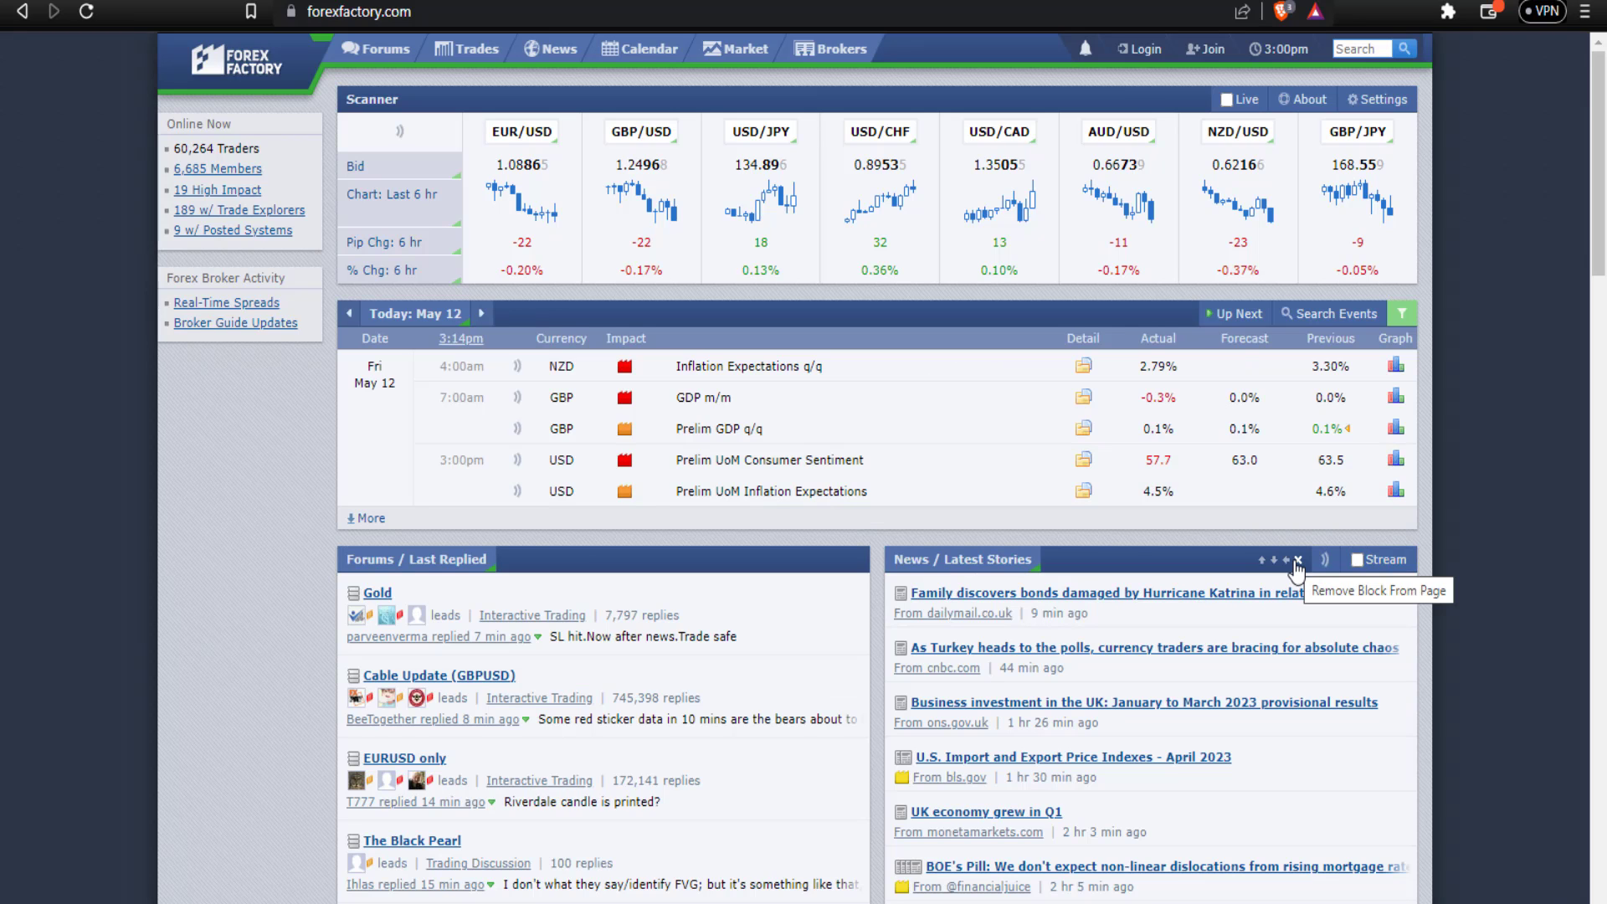
scroll(666, 417, "down", 1)
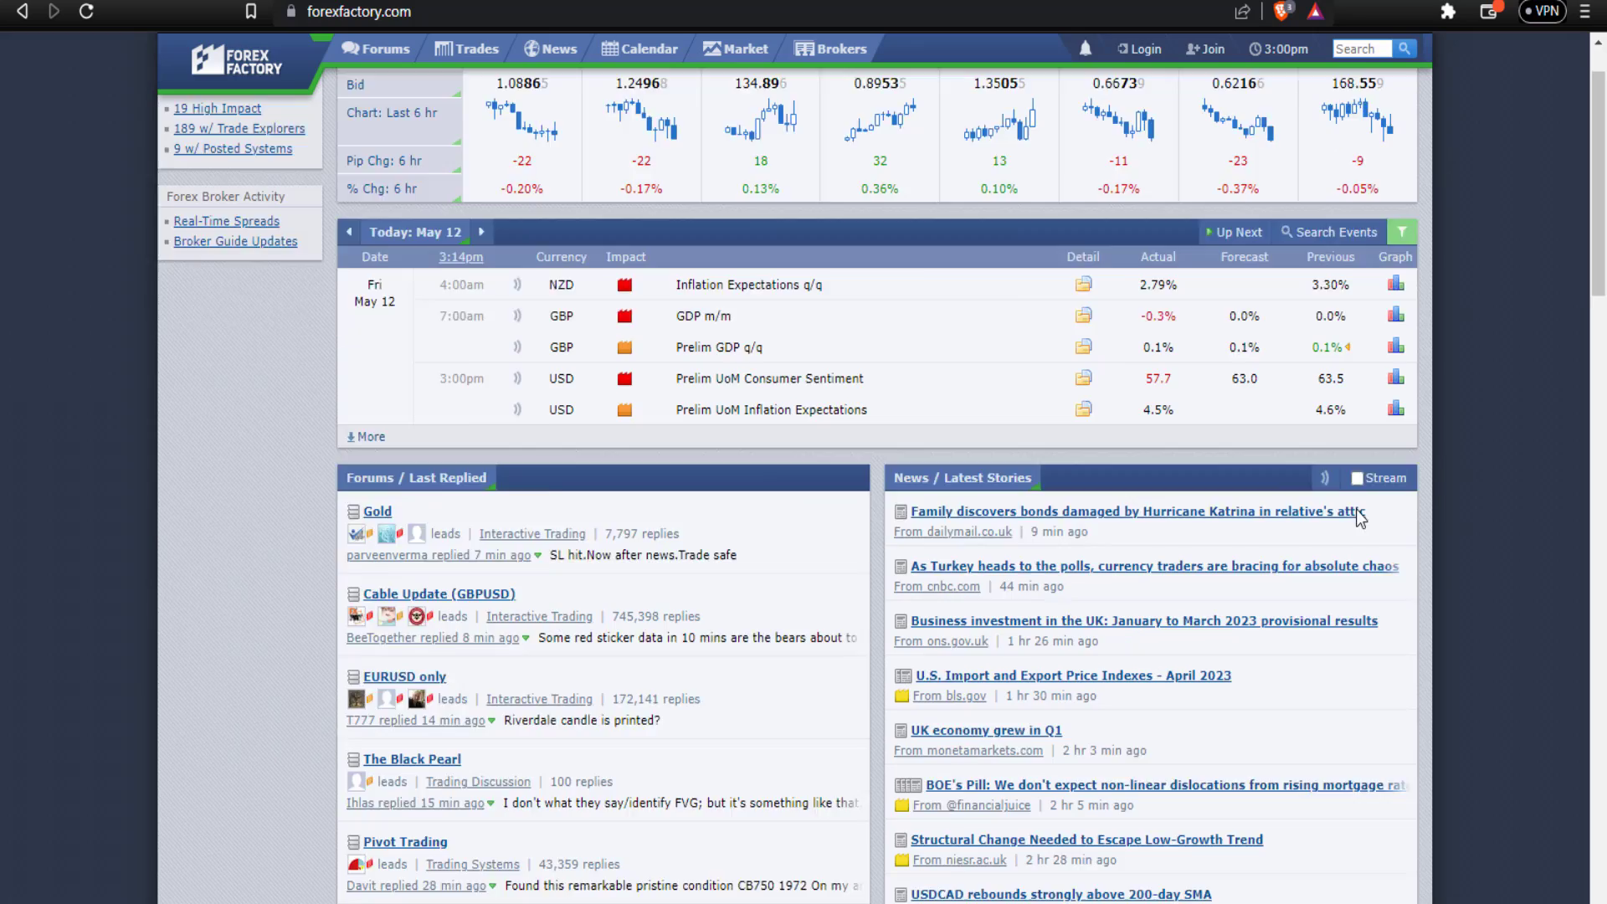
scroll(666, 417, "up", 1)
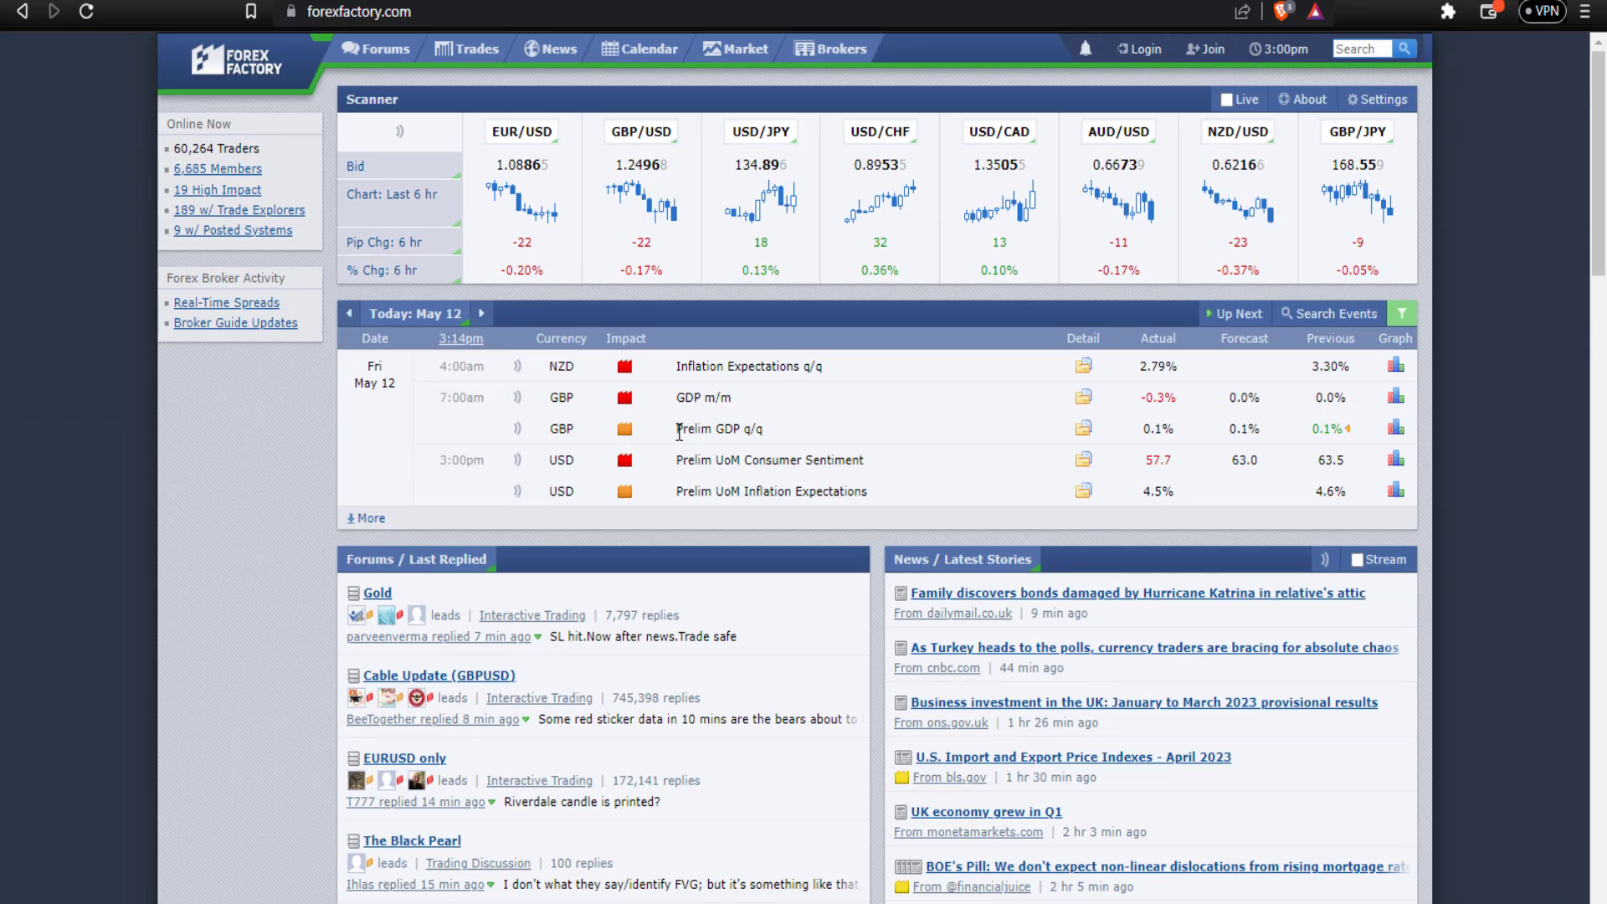
- Expand the calendar to the full May 12–19 week of events and scroll through them
left_click(368, 518)
scroll(535, 661, "down", 4)
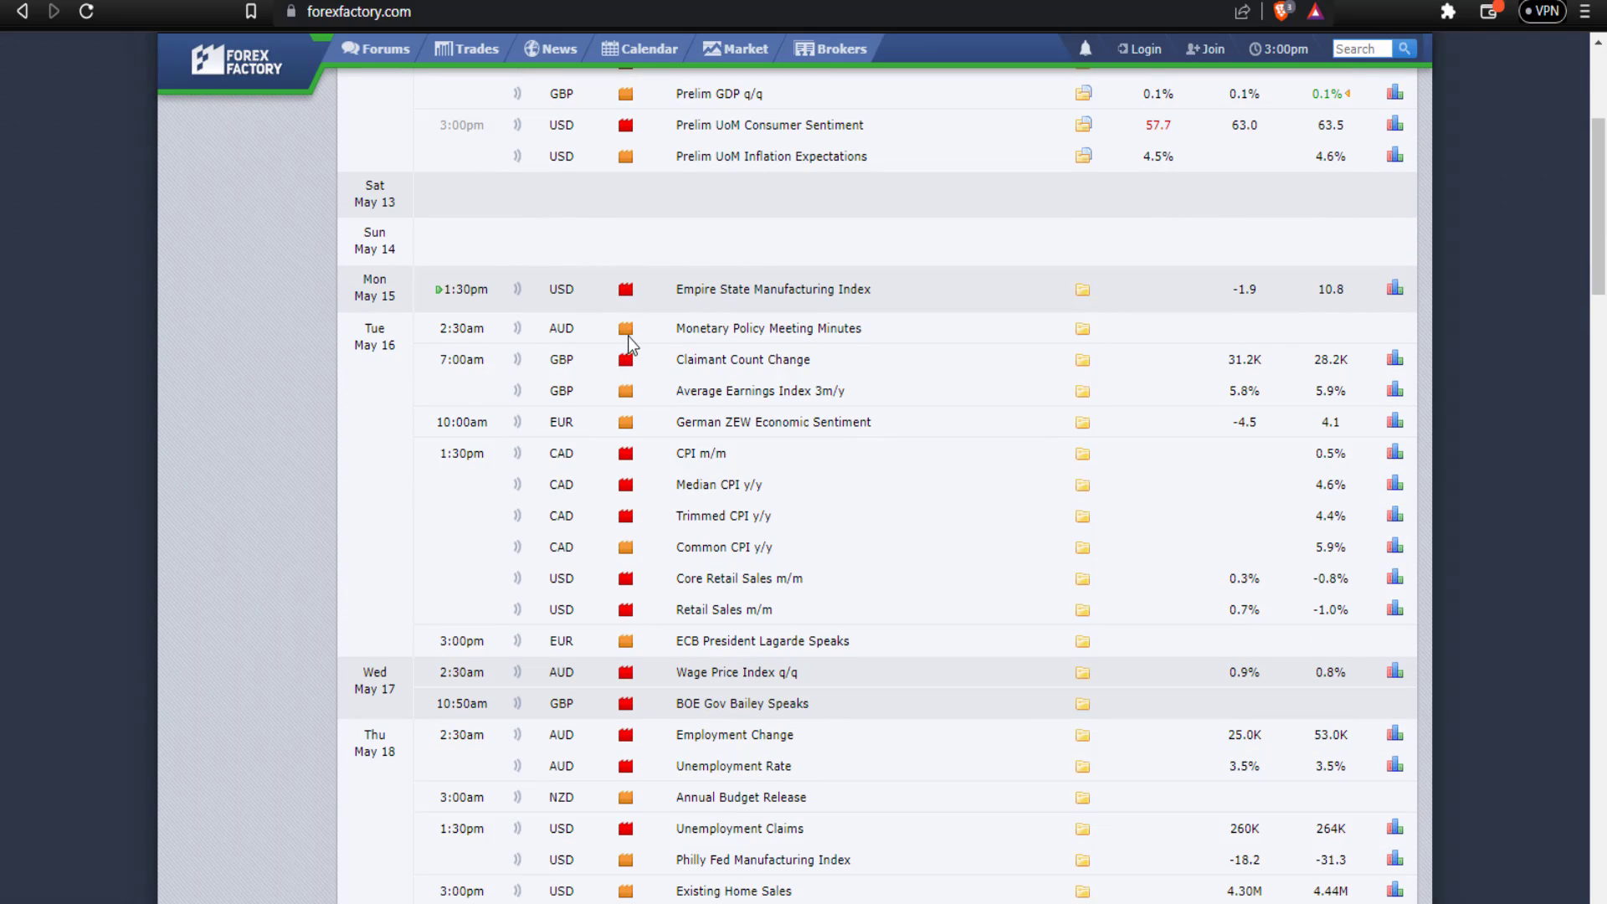
scroll(649, 470, "down", 8)
scroll(998, 590, "up", 3)
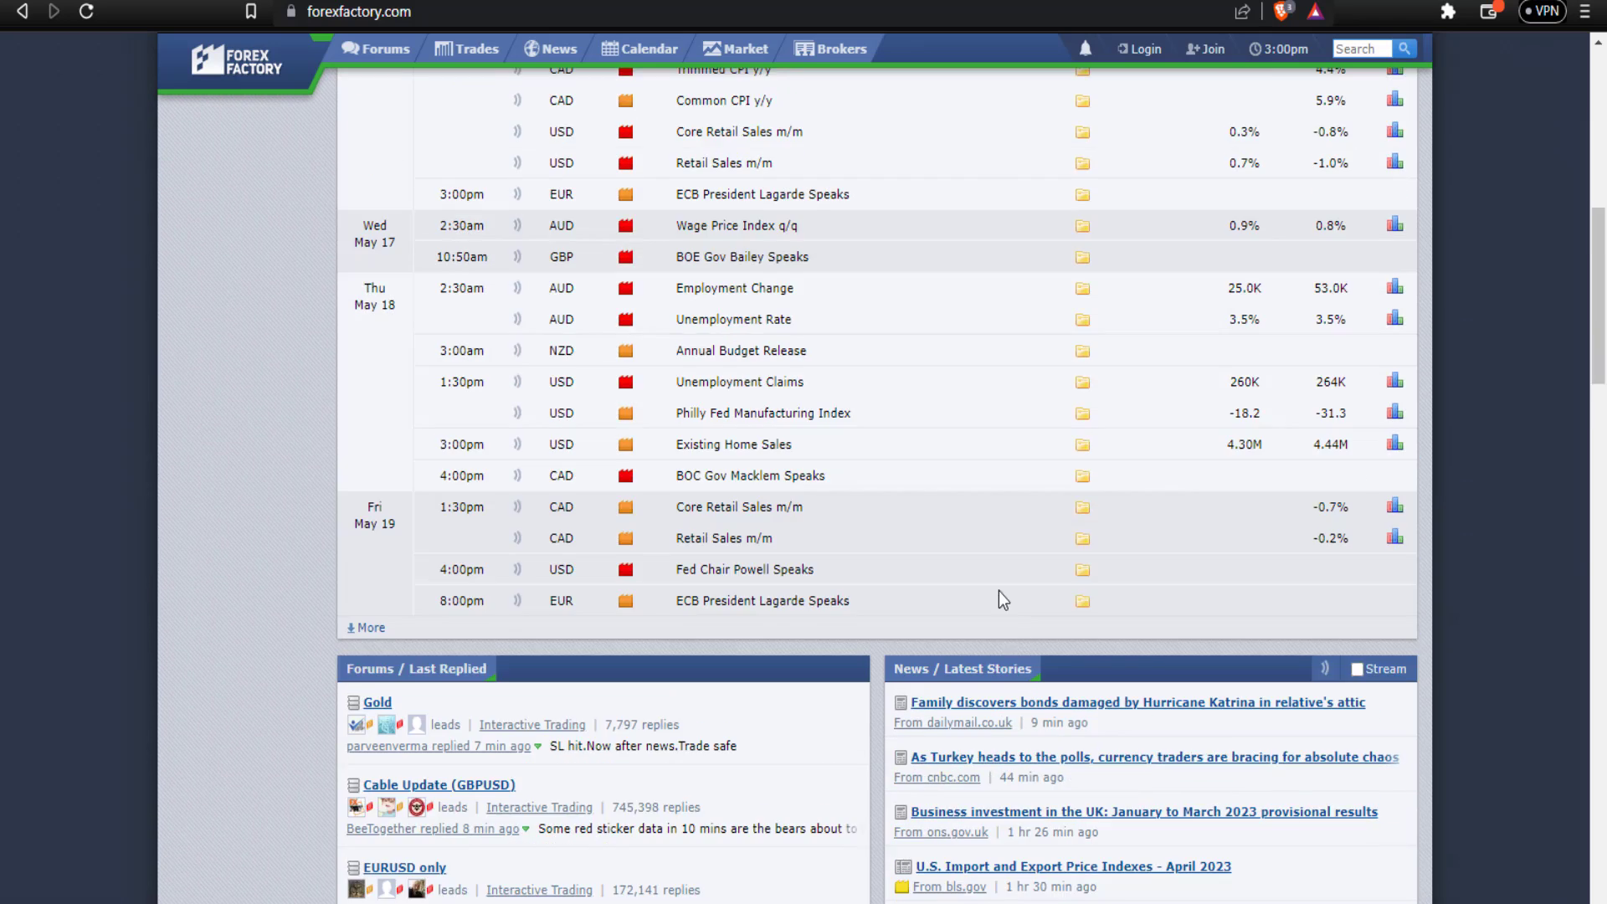
scroll(998, 591, "up", 8)
scroll(1123, 647, "up", 2)
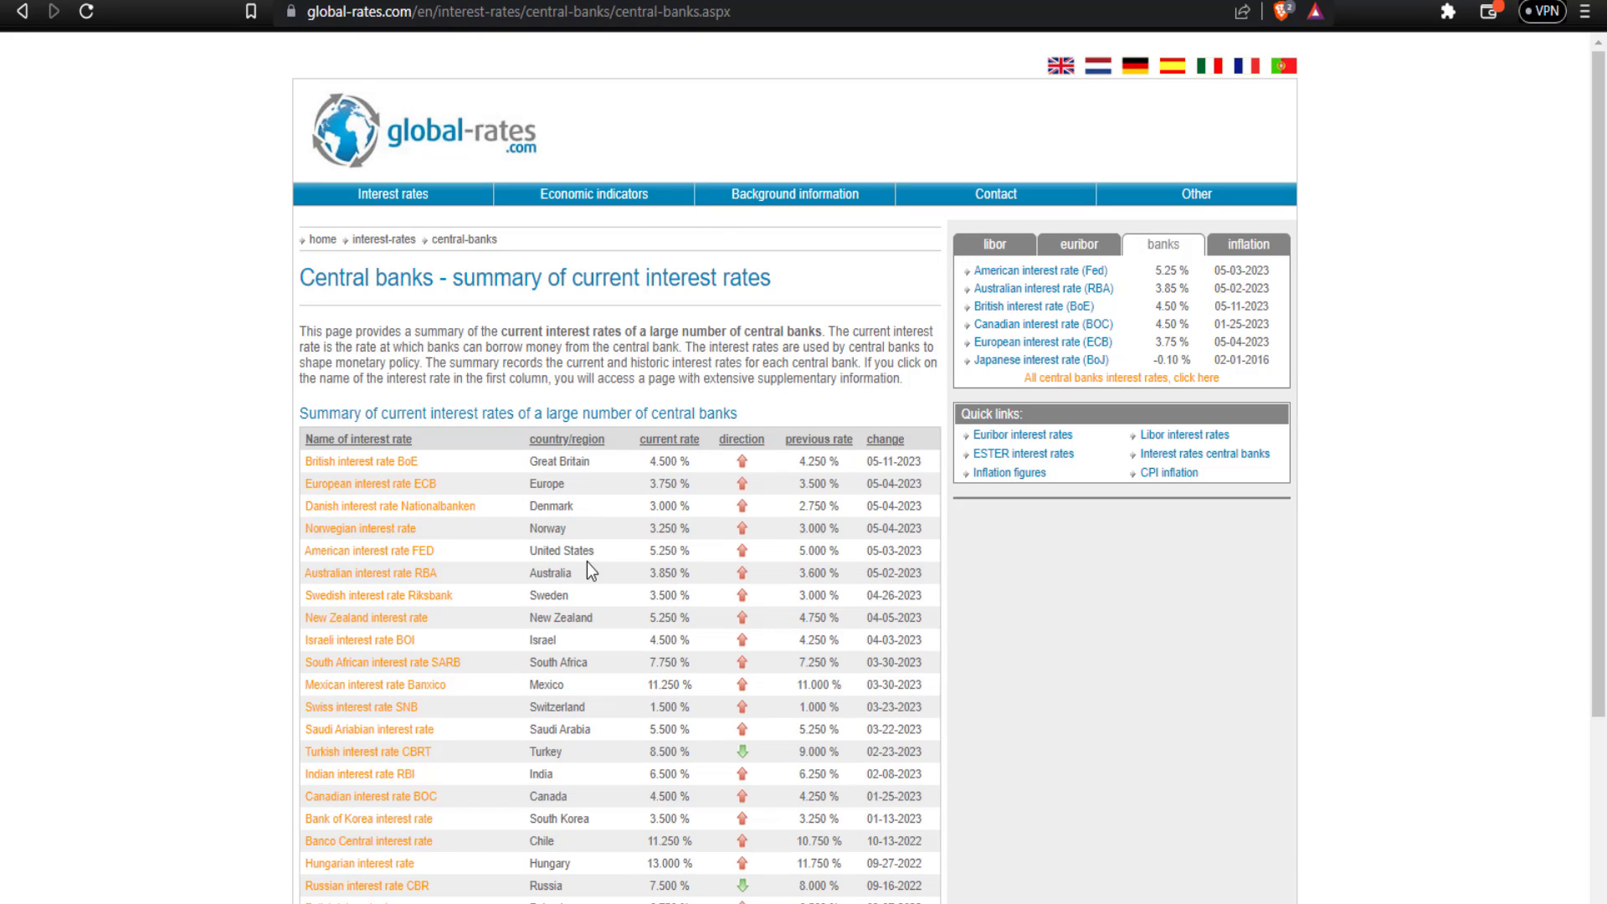
- Highlight the current rates for Mexico, the United States (5.250%) and Japan (negative)
scroll(723, 579, "down", 3)
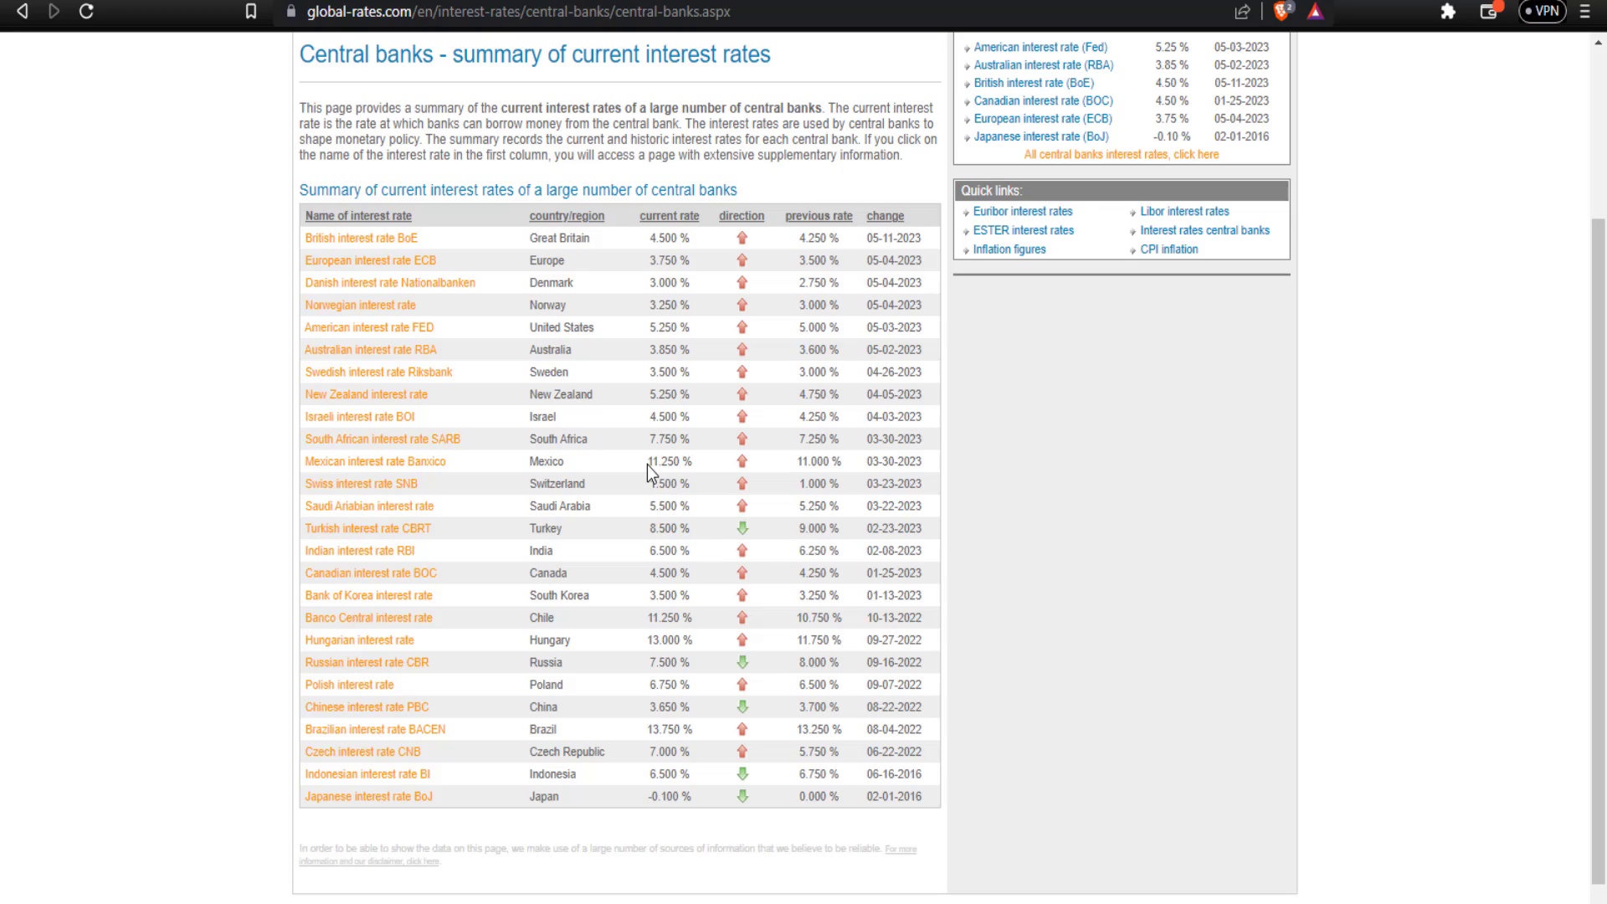
left_click_drag(646, 463, 674, 483)
left_click_drag(649, 327, 683, 334)
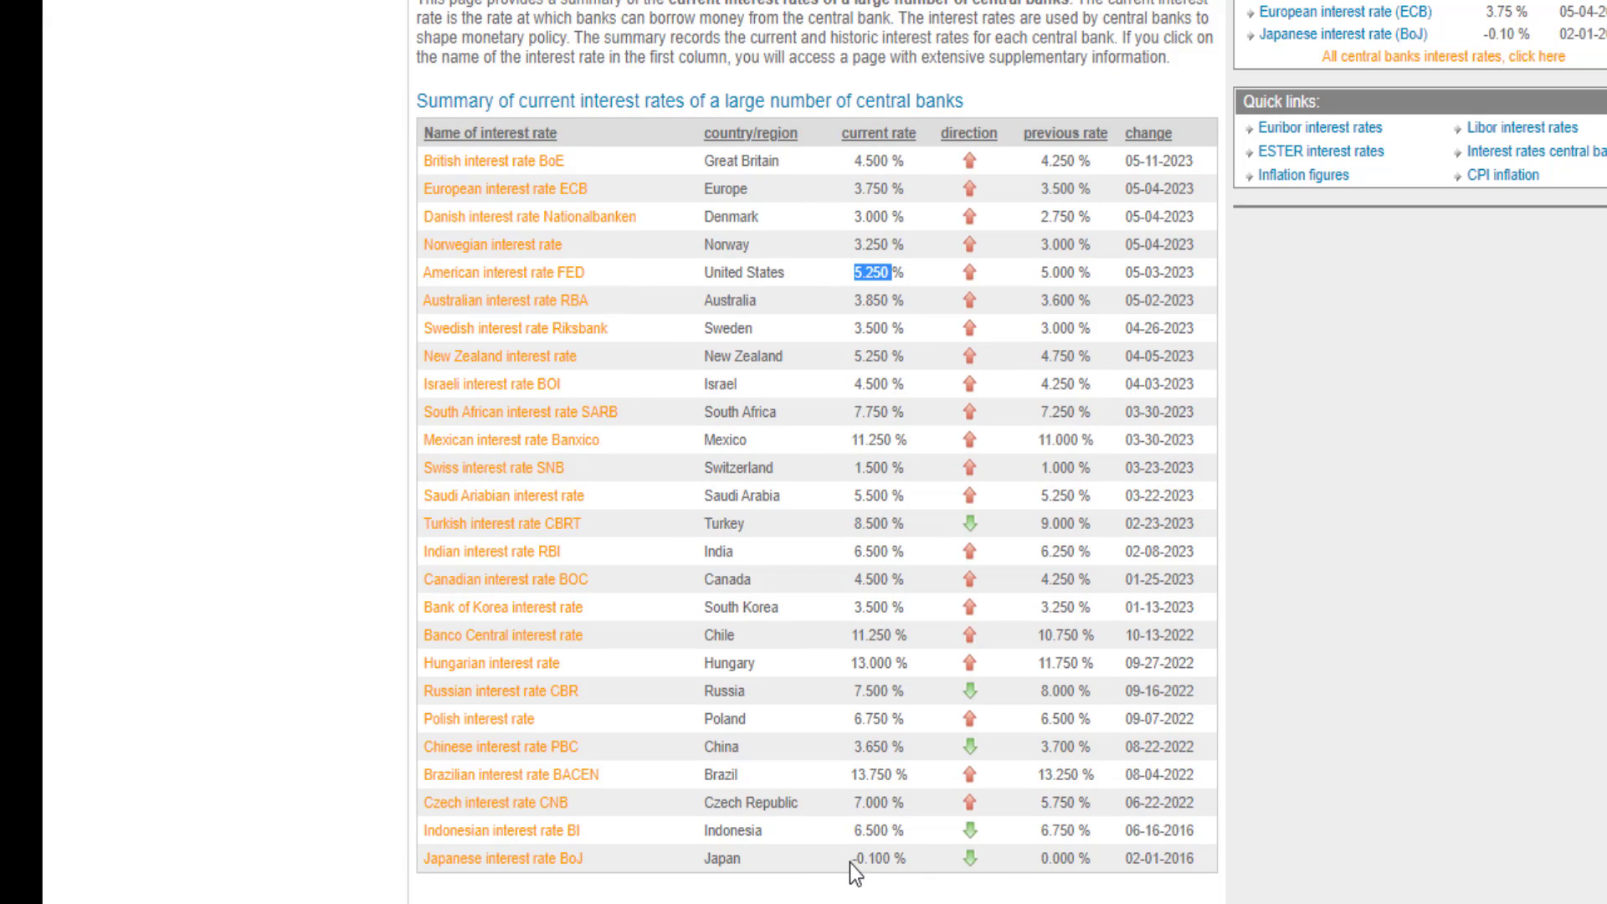
left_click_drag(850, 861, 887, 870)
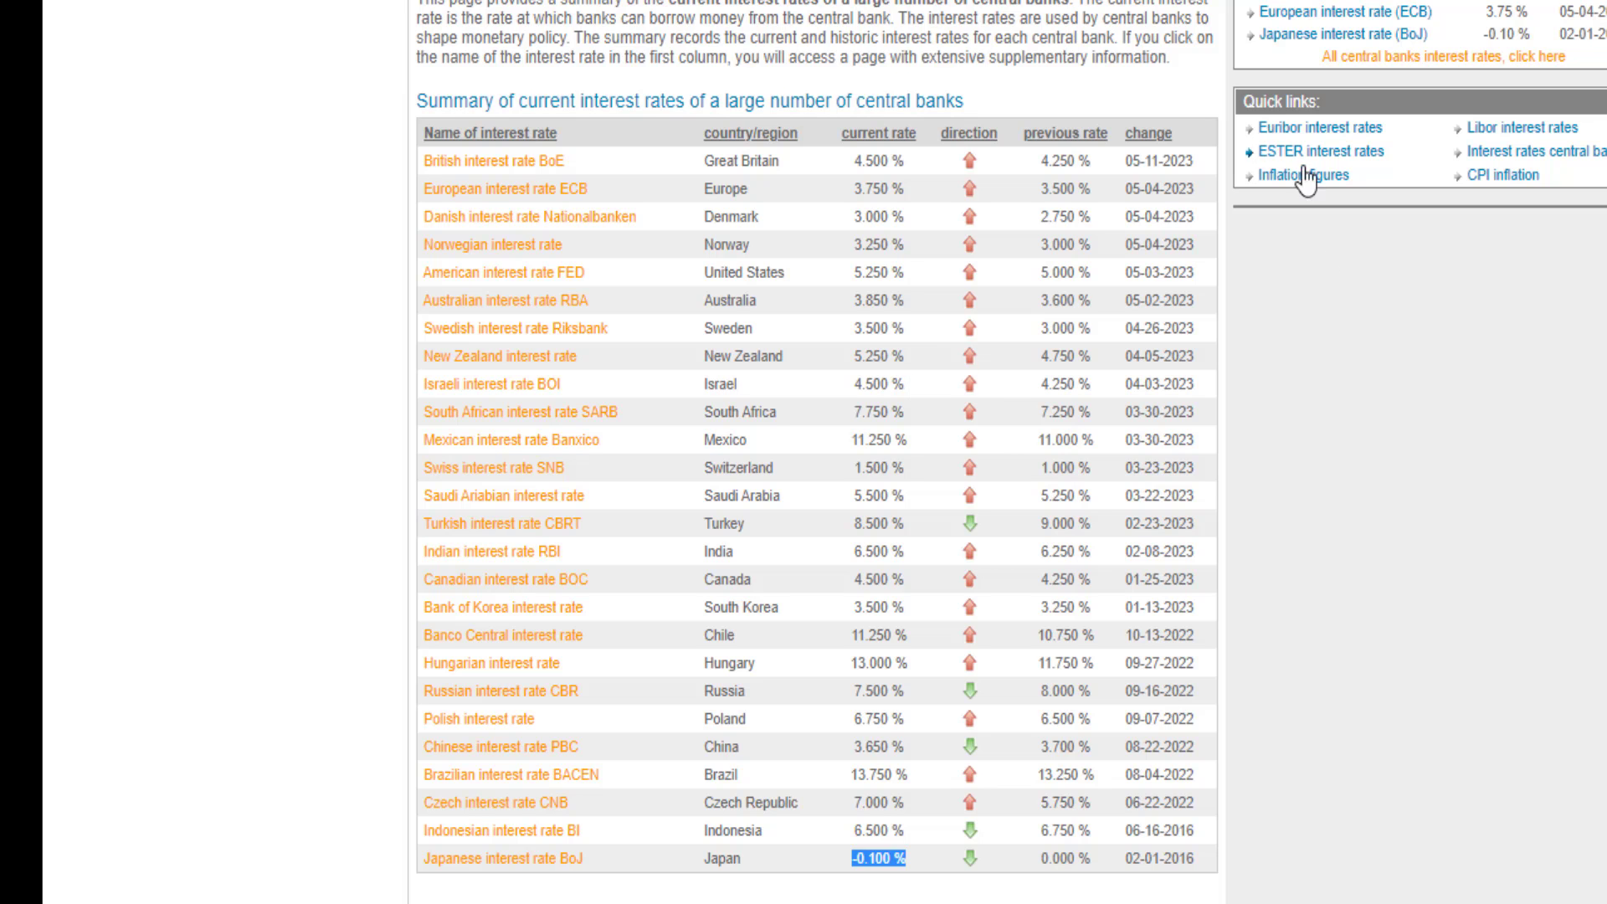
scroll(1255, 151, "up", 3)
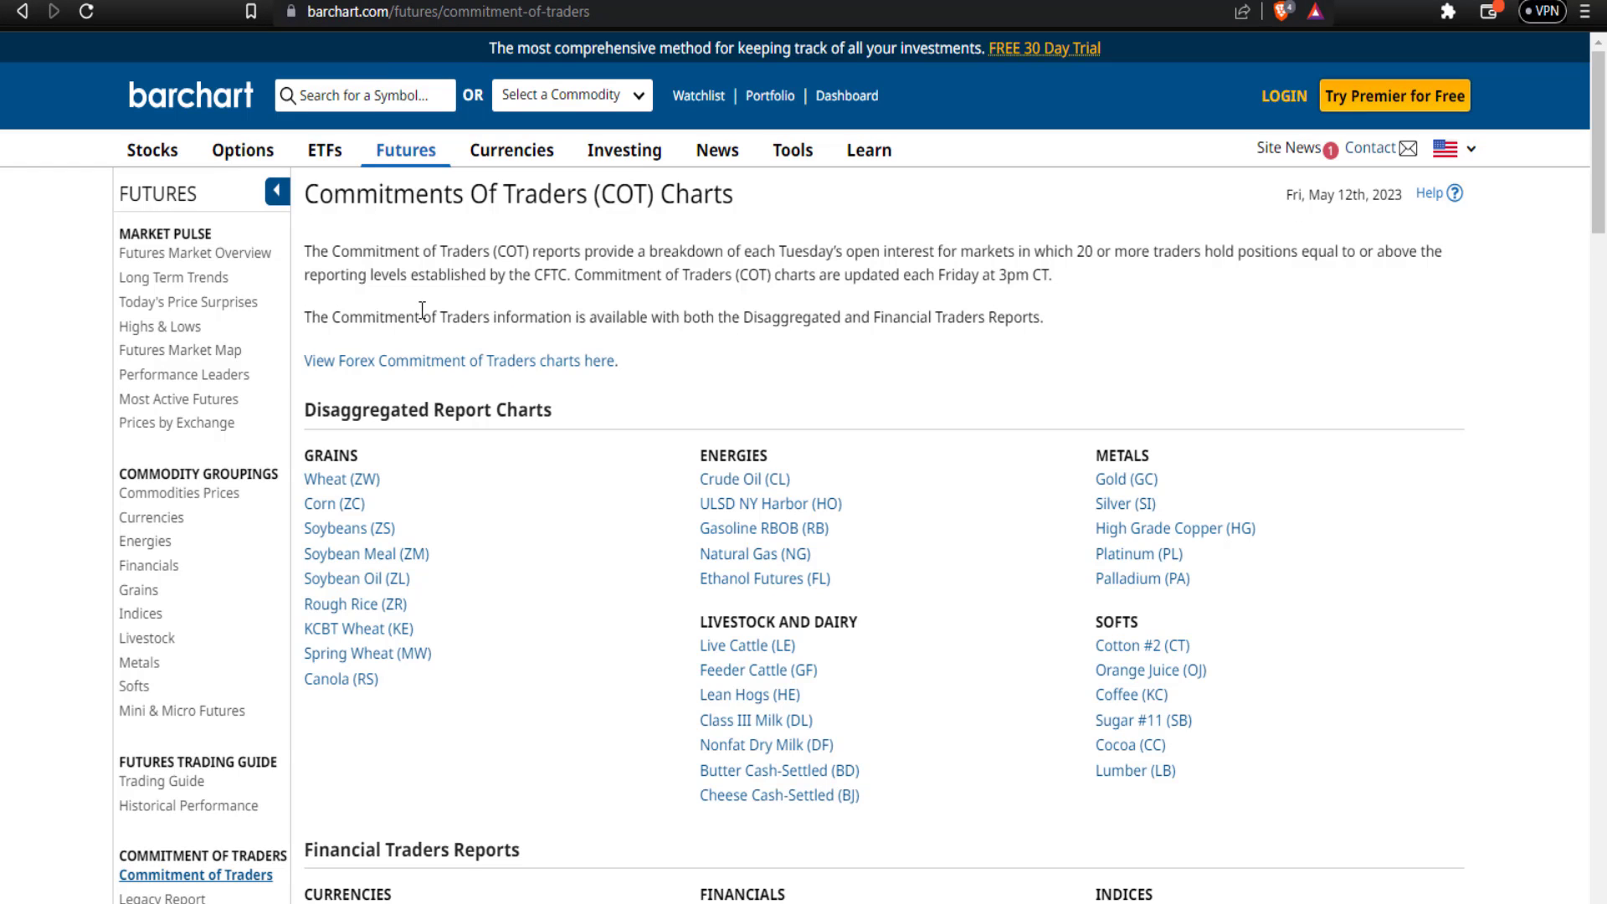
- Open Barchart's Commitment of Traders page and then the US Dollar Index (DX) COT chart
mouse_move(406, 159)
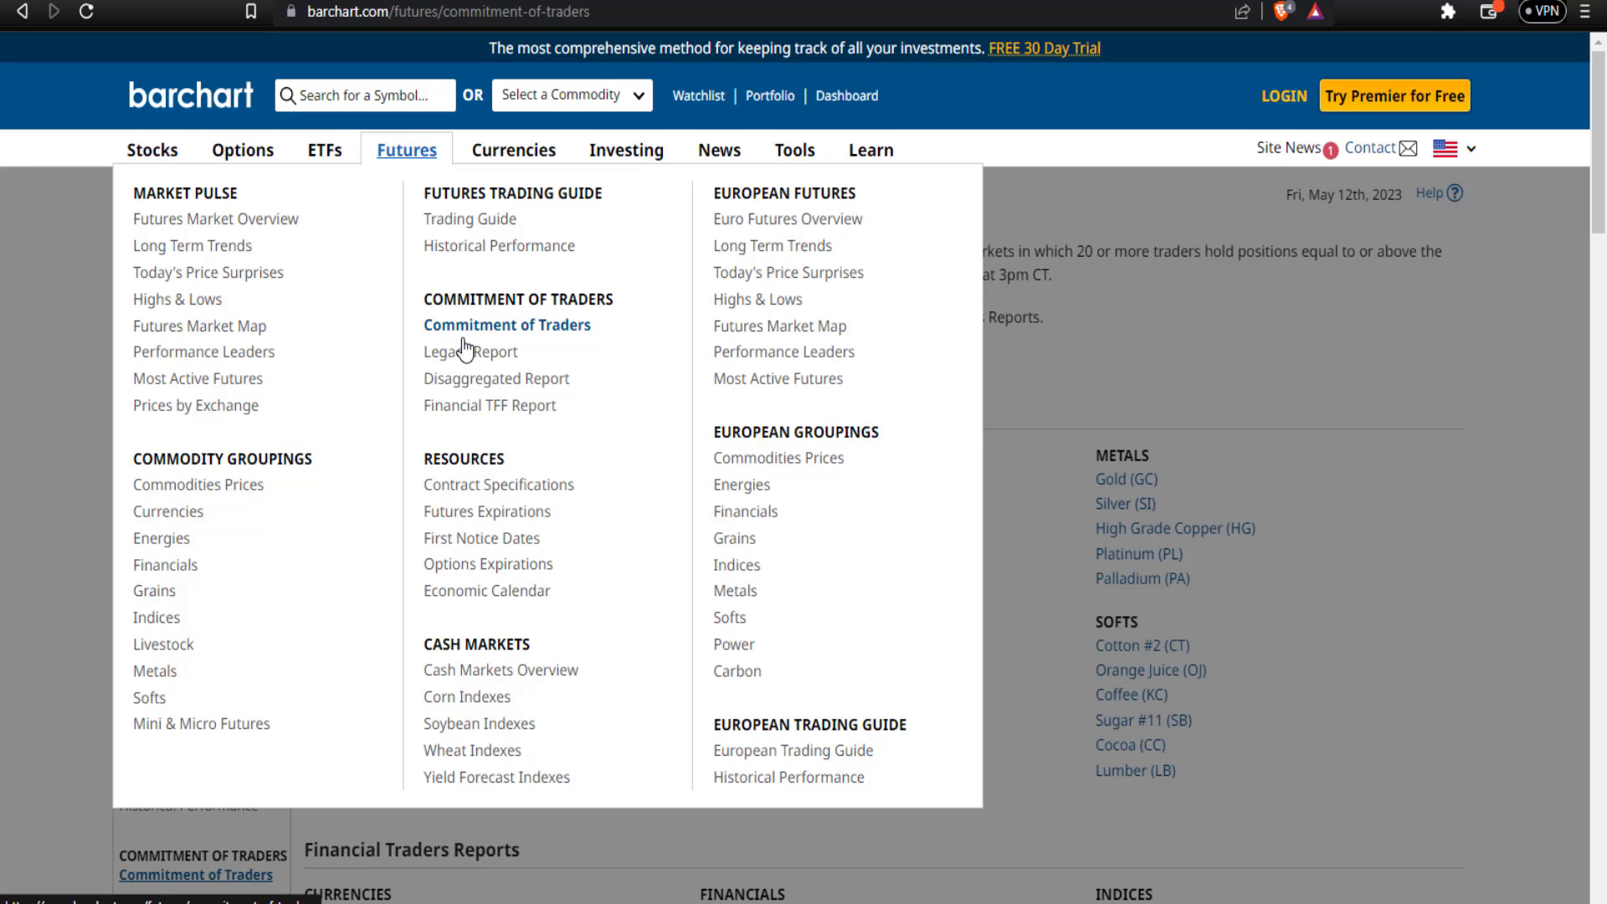
left_click(541, 332)
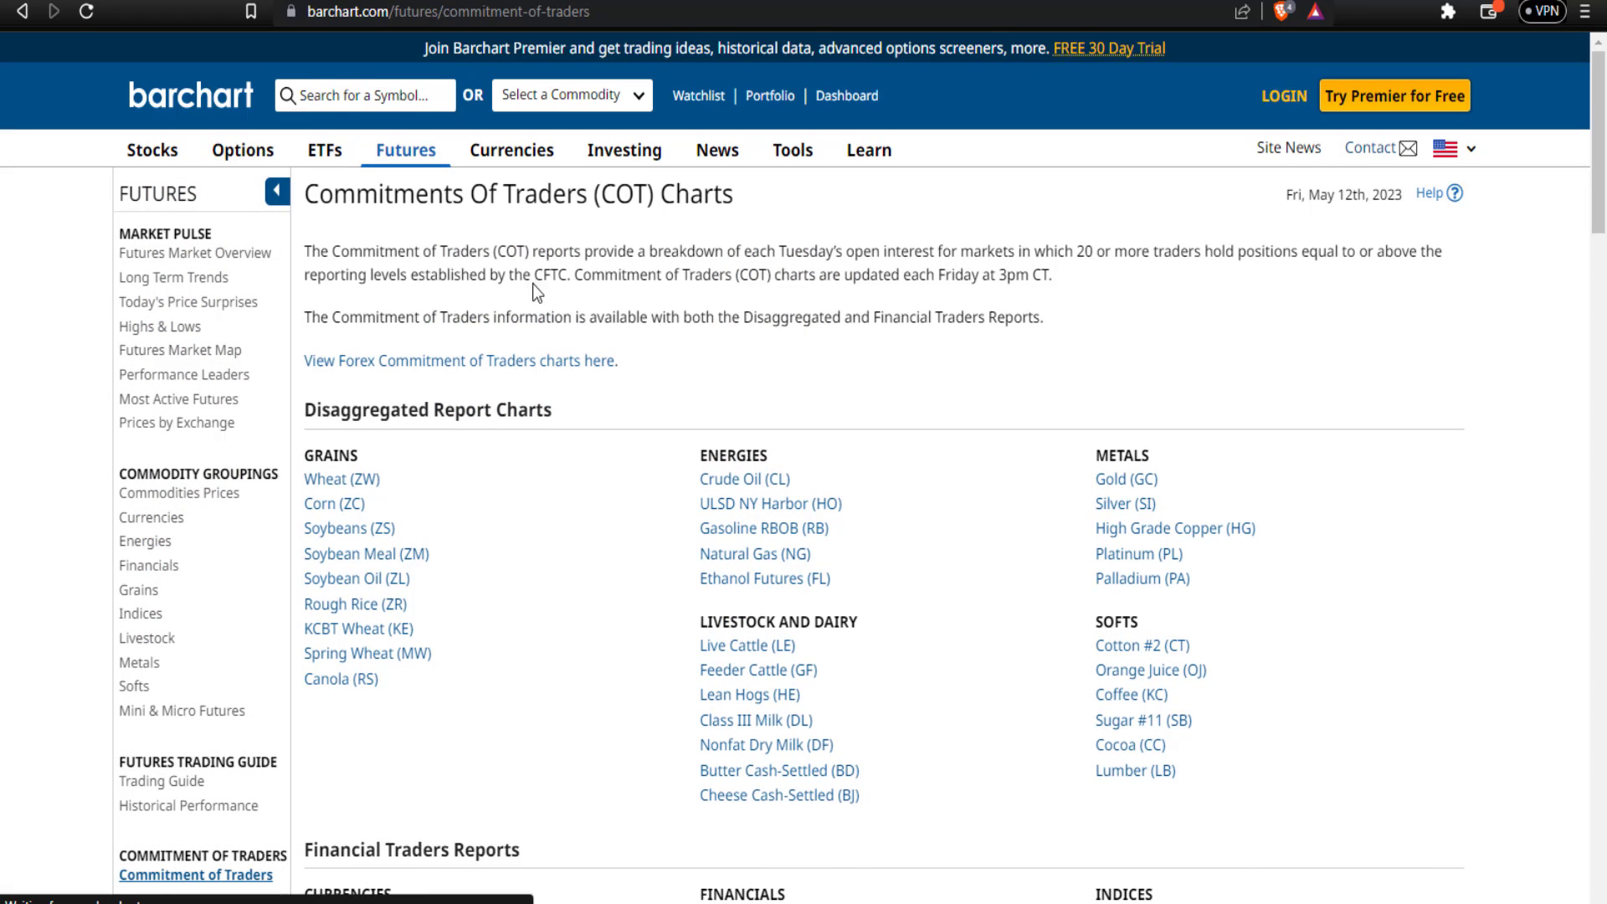
scroll(521, 644, "down", 4)
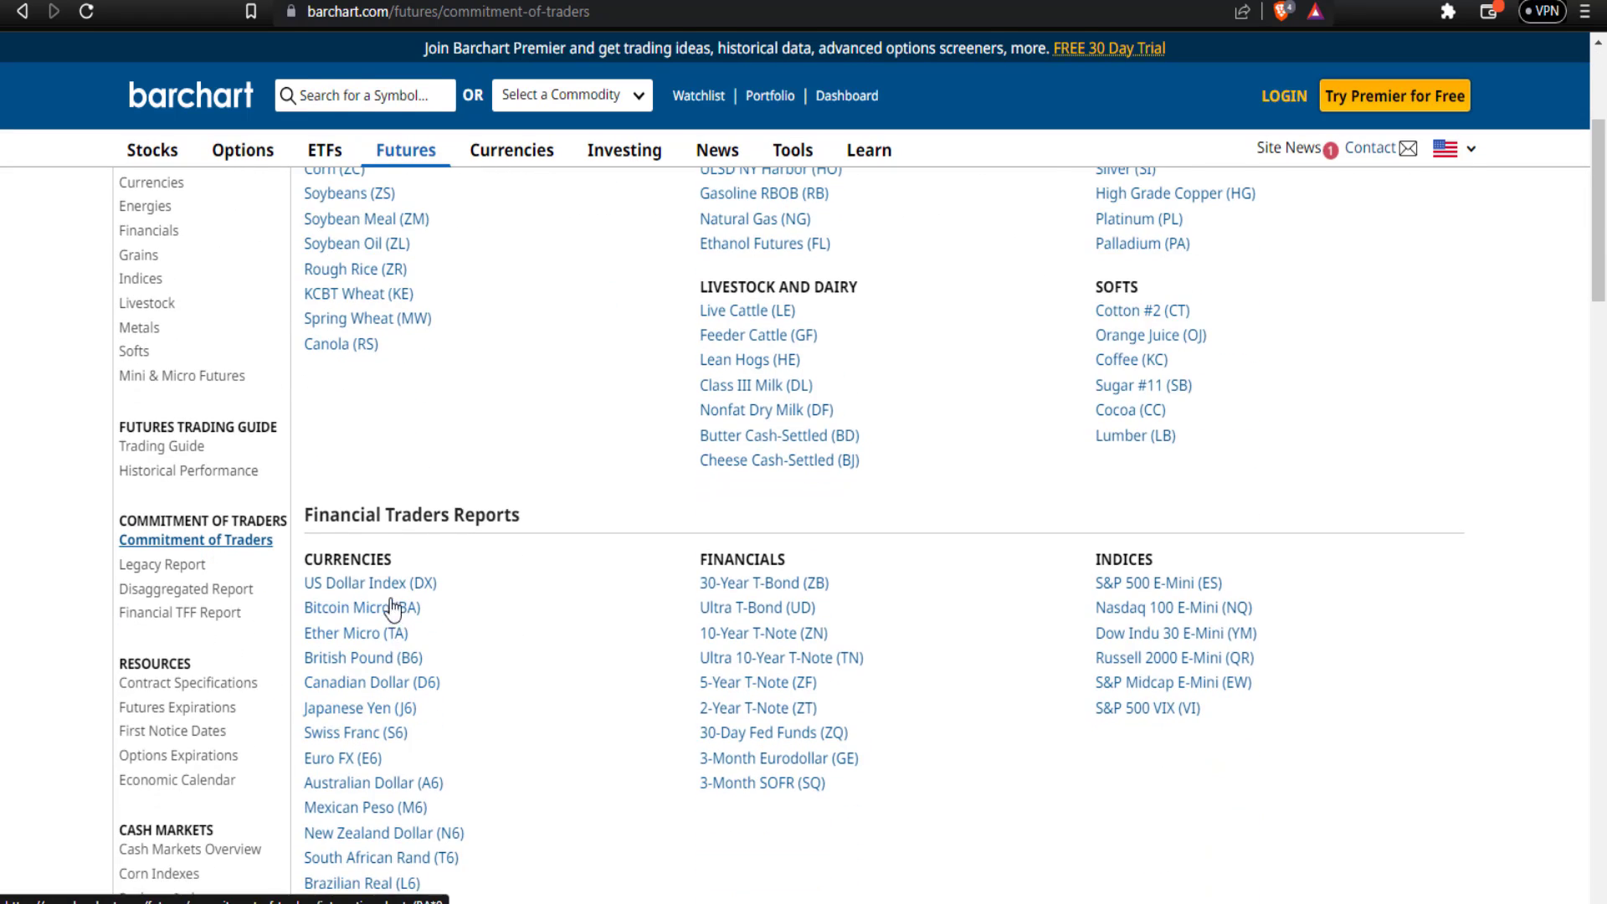
scroll(394, 602, "down", 1)
left_click(395, 483)
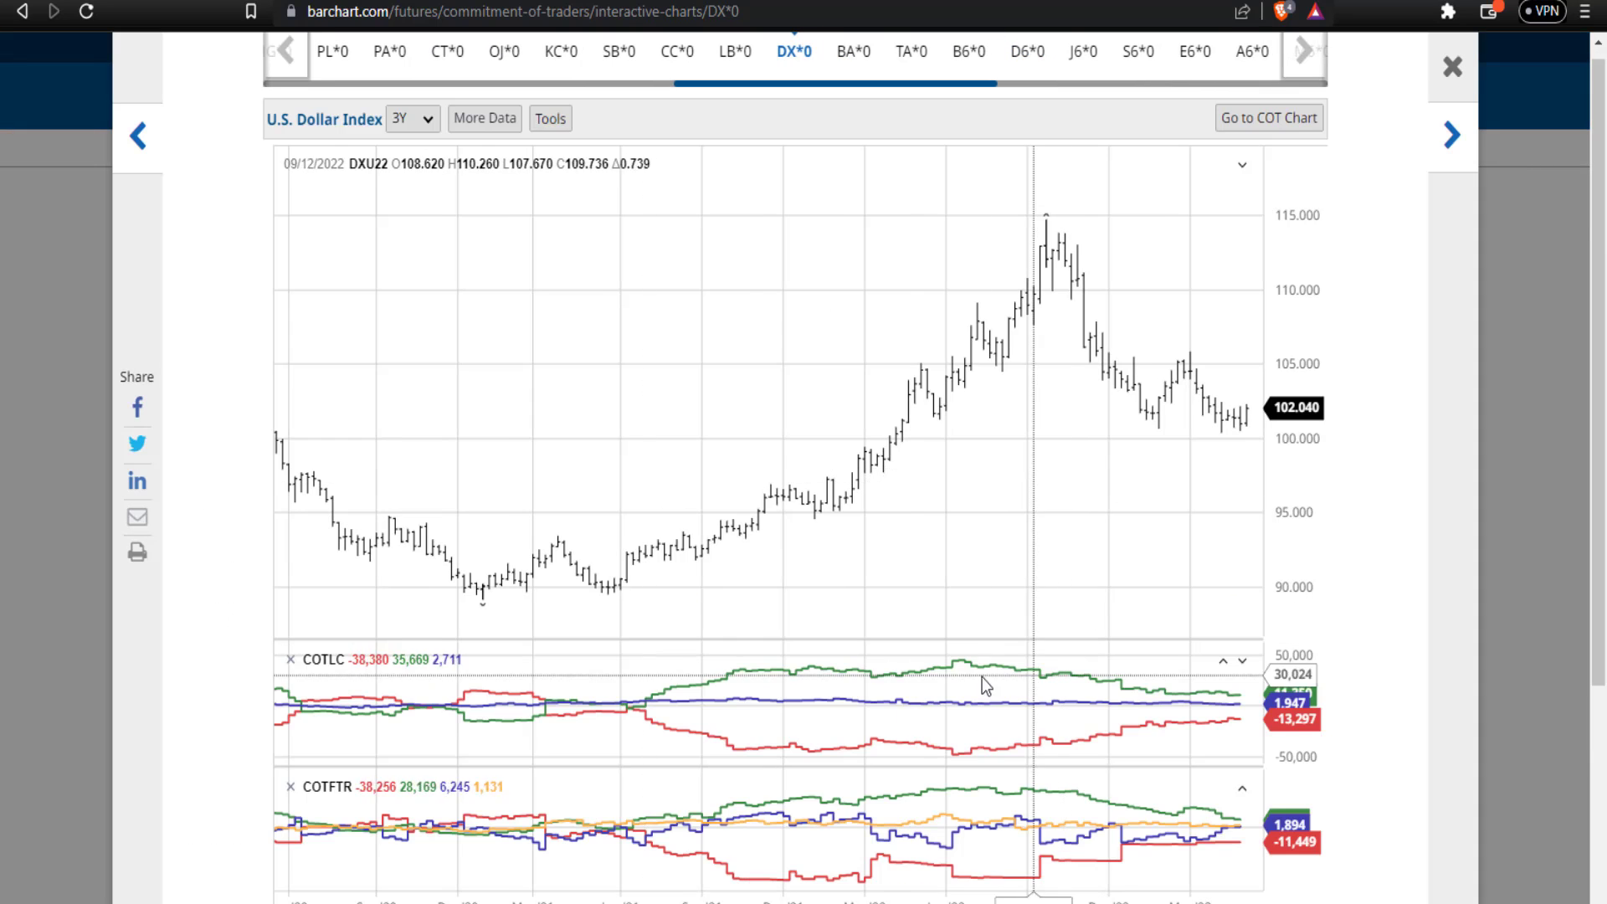
scroll(1088, 735, "down", 2)
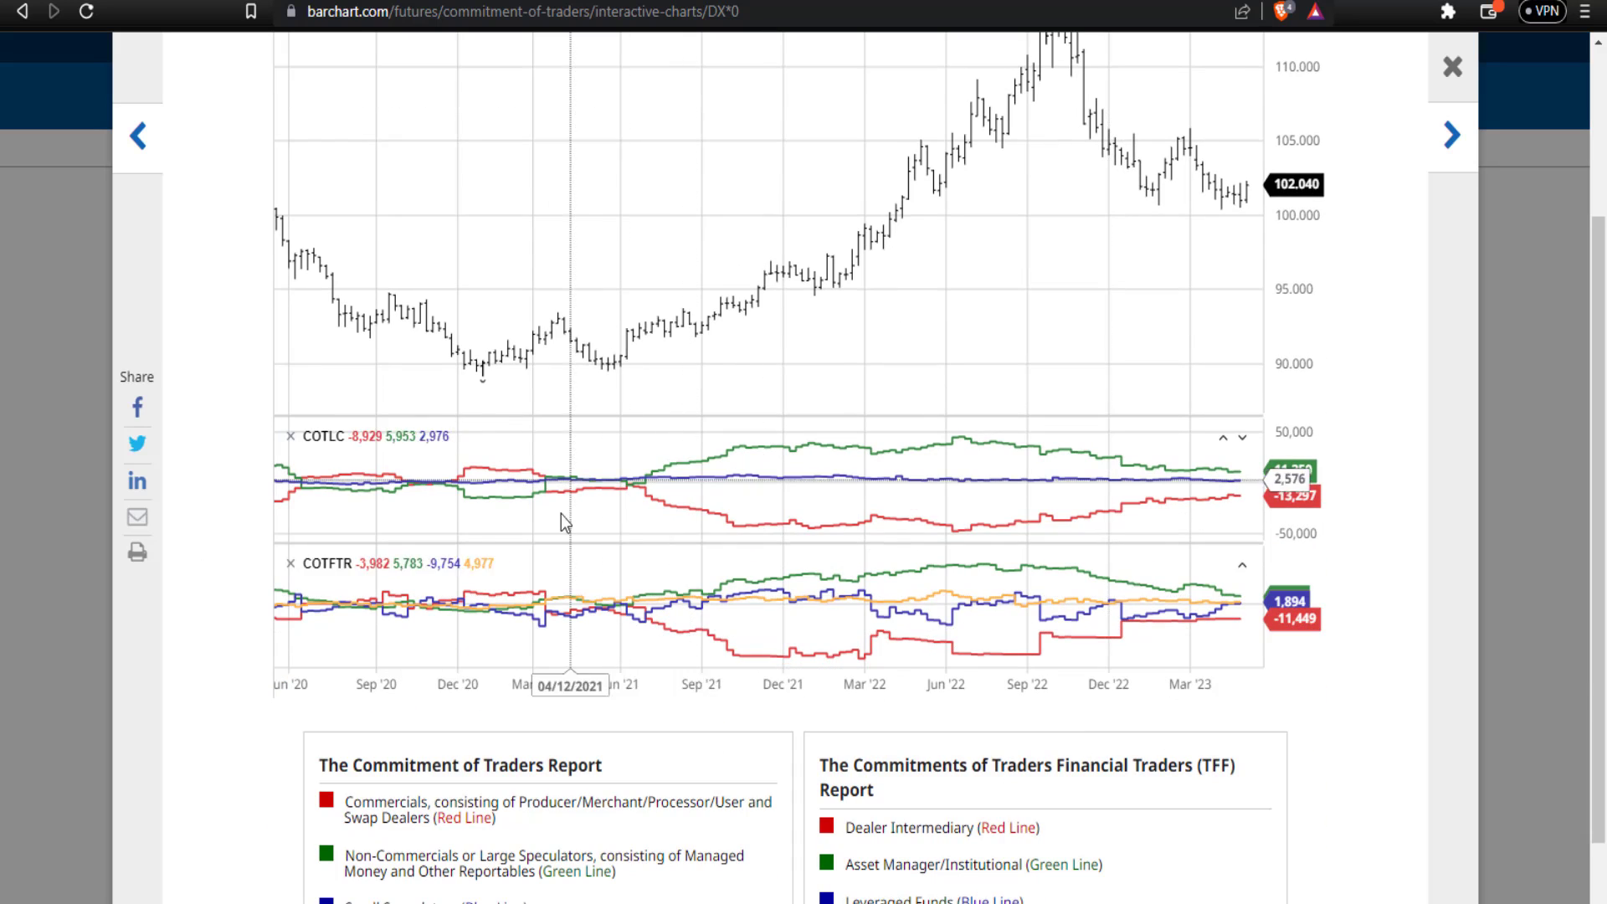
scroll(856, 629, "up", 2)
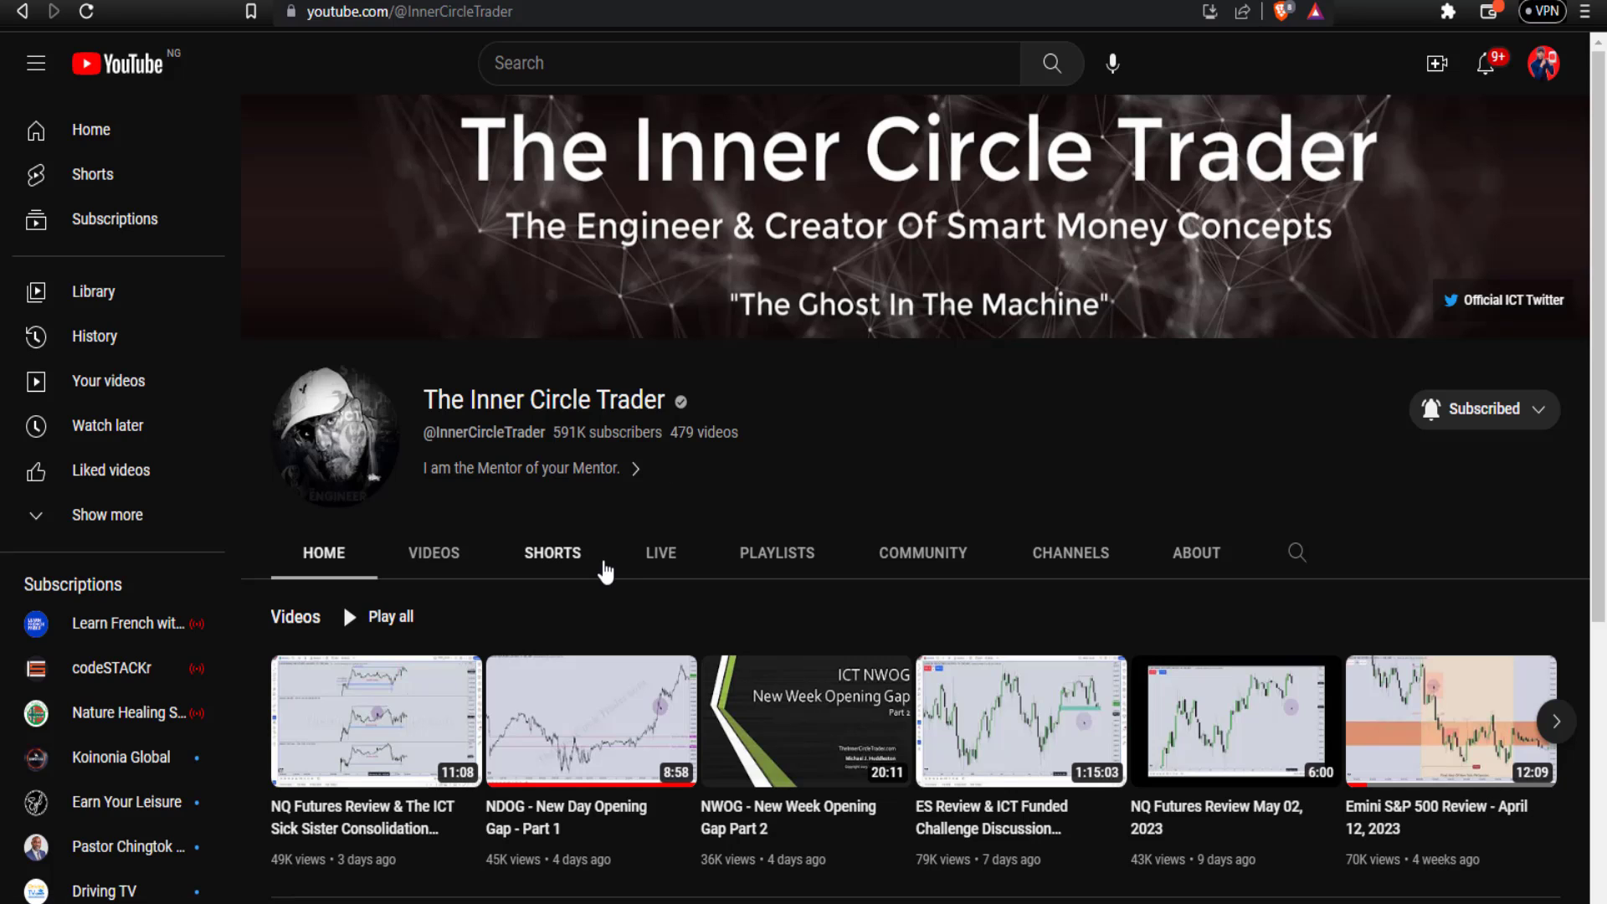
- Switch the Inner Circle Trader channel to its Videos tab and browse the upload grid
scroll(649, 249, "down", 5)
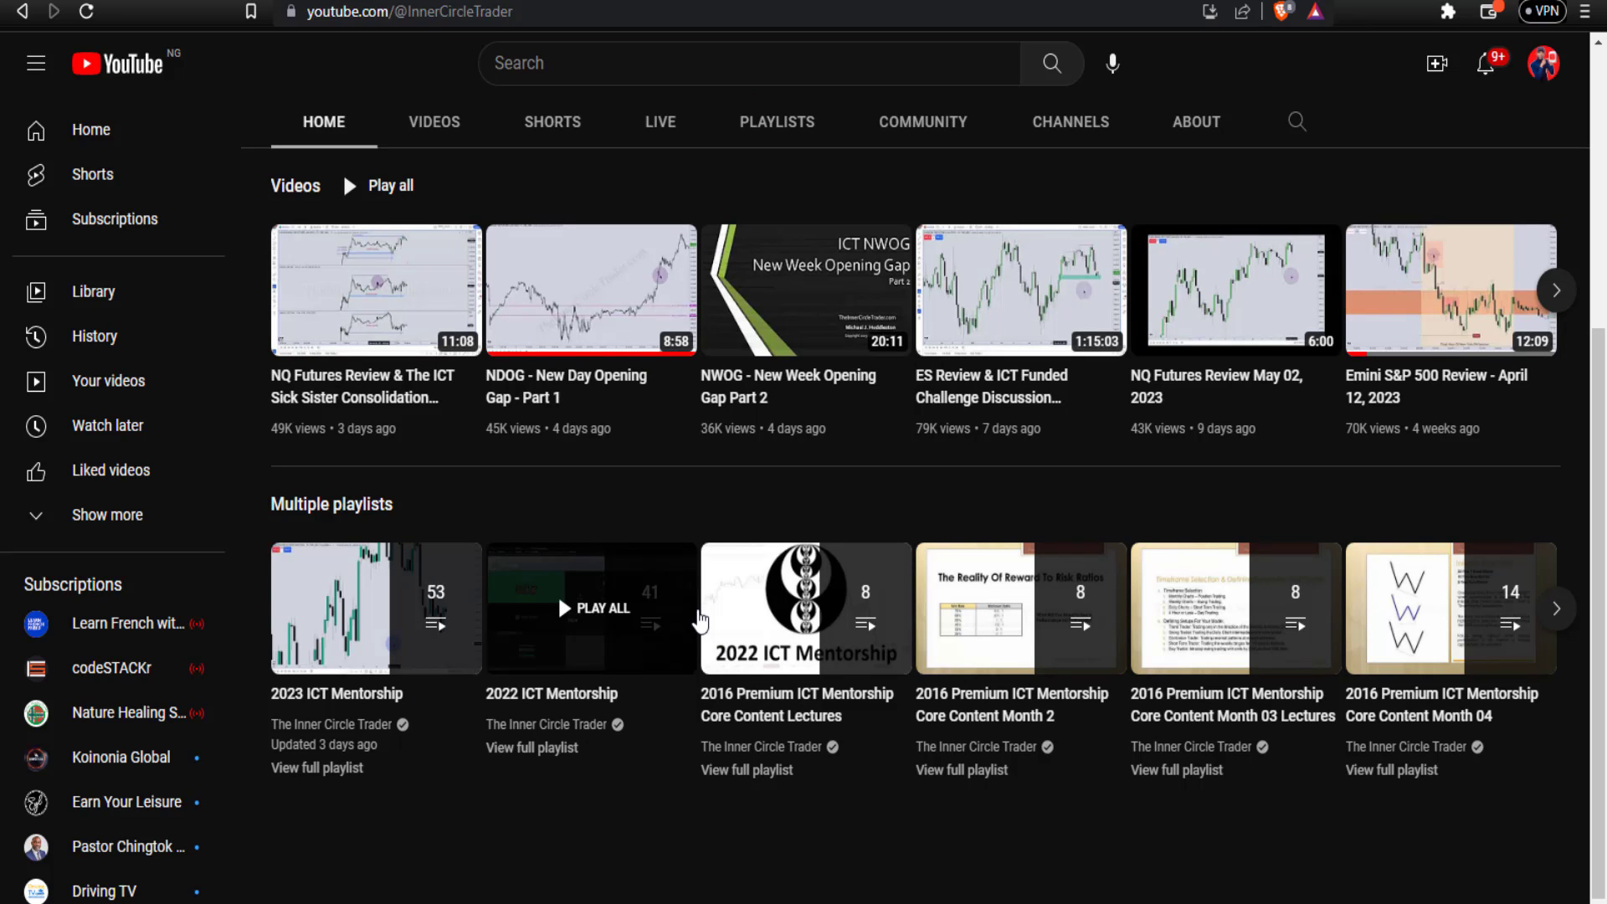
scroll(816, 535, "up", 5)
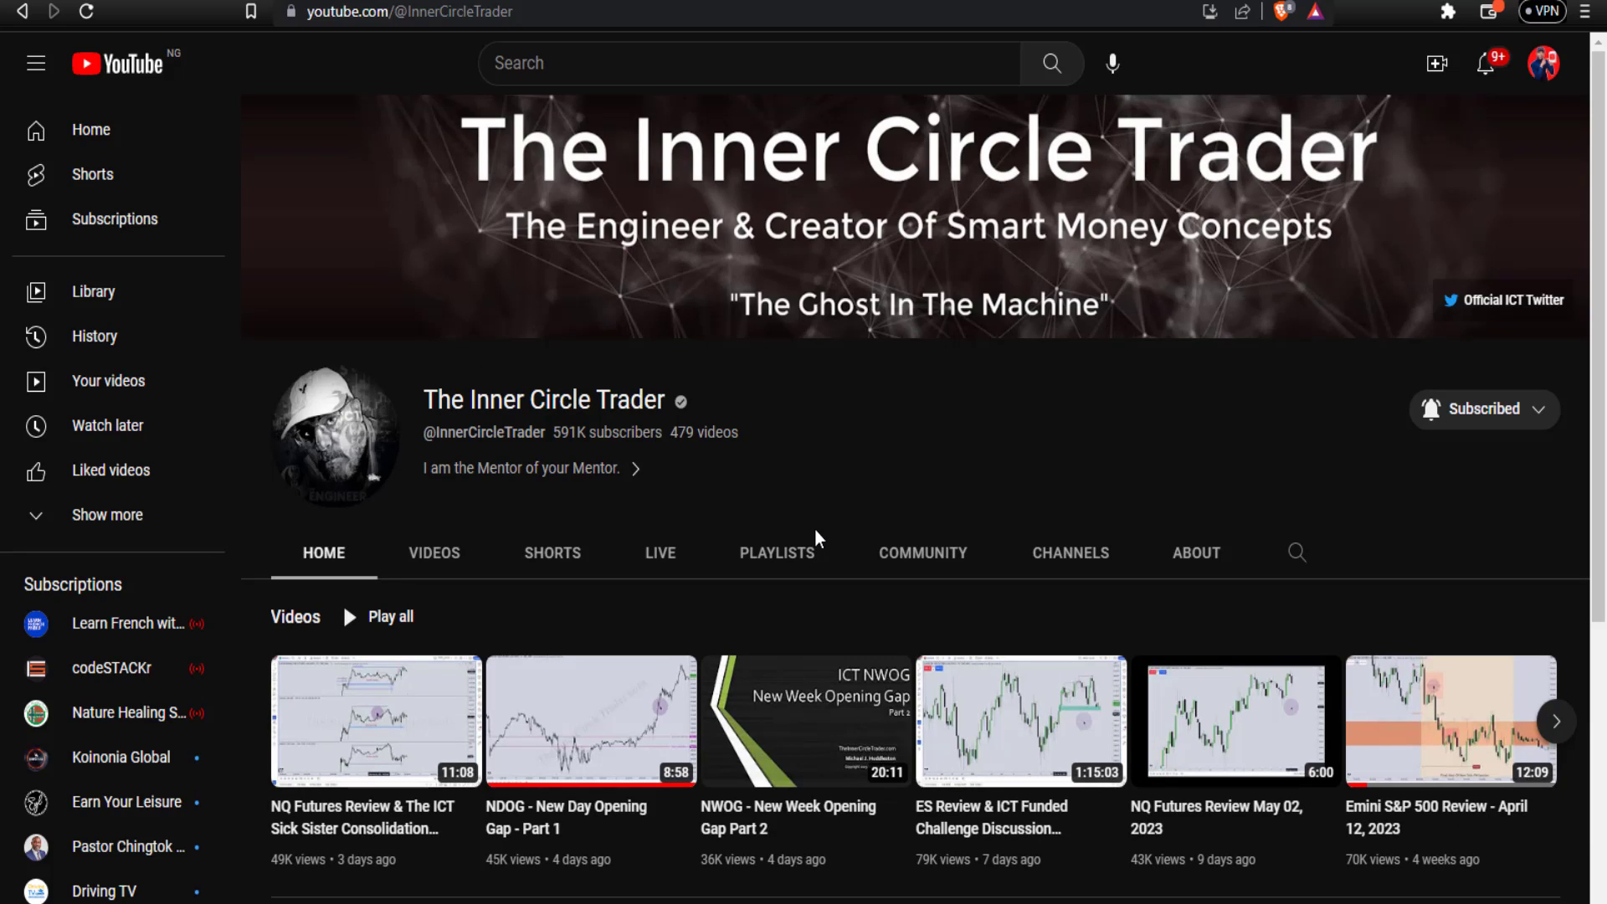
left_click(426, 556)
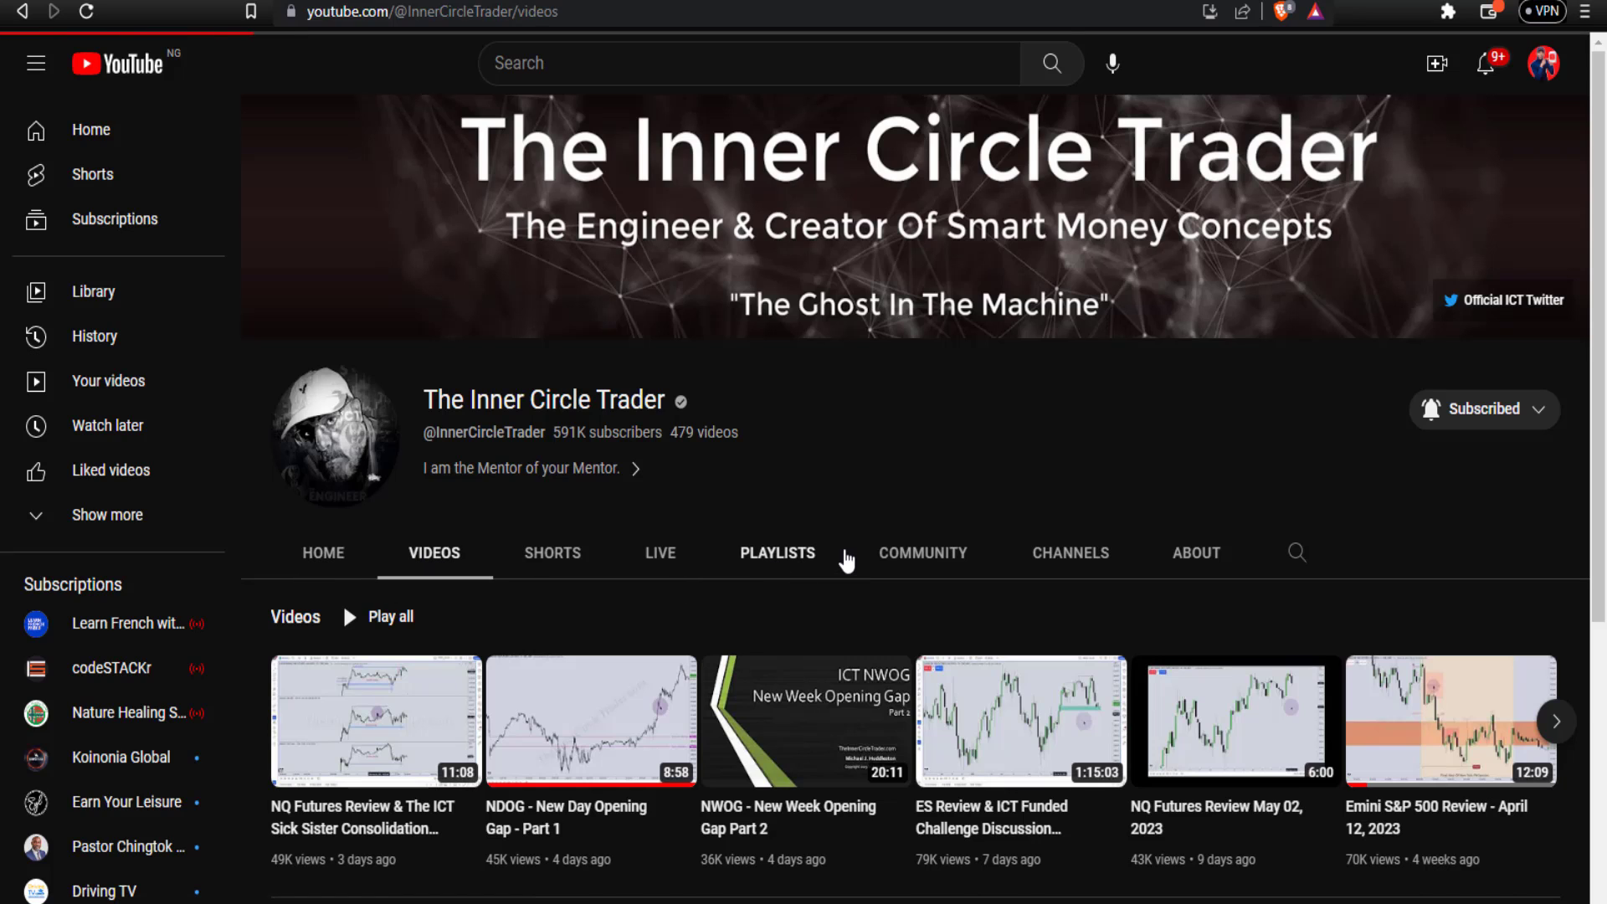
mouse_move(656, 699)
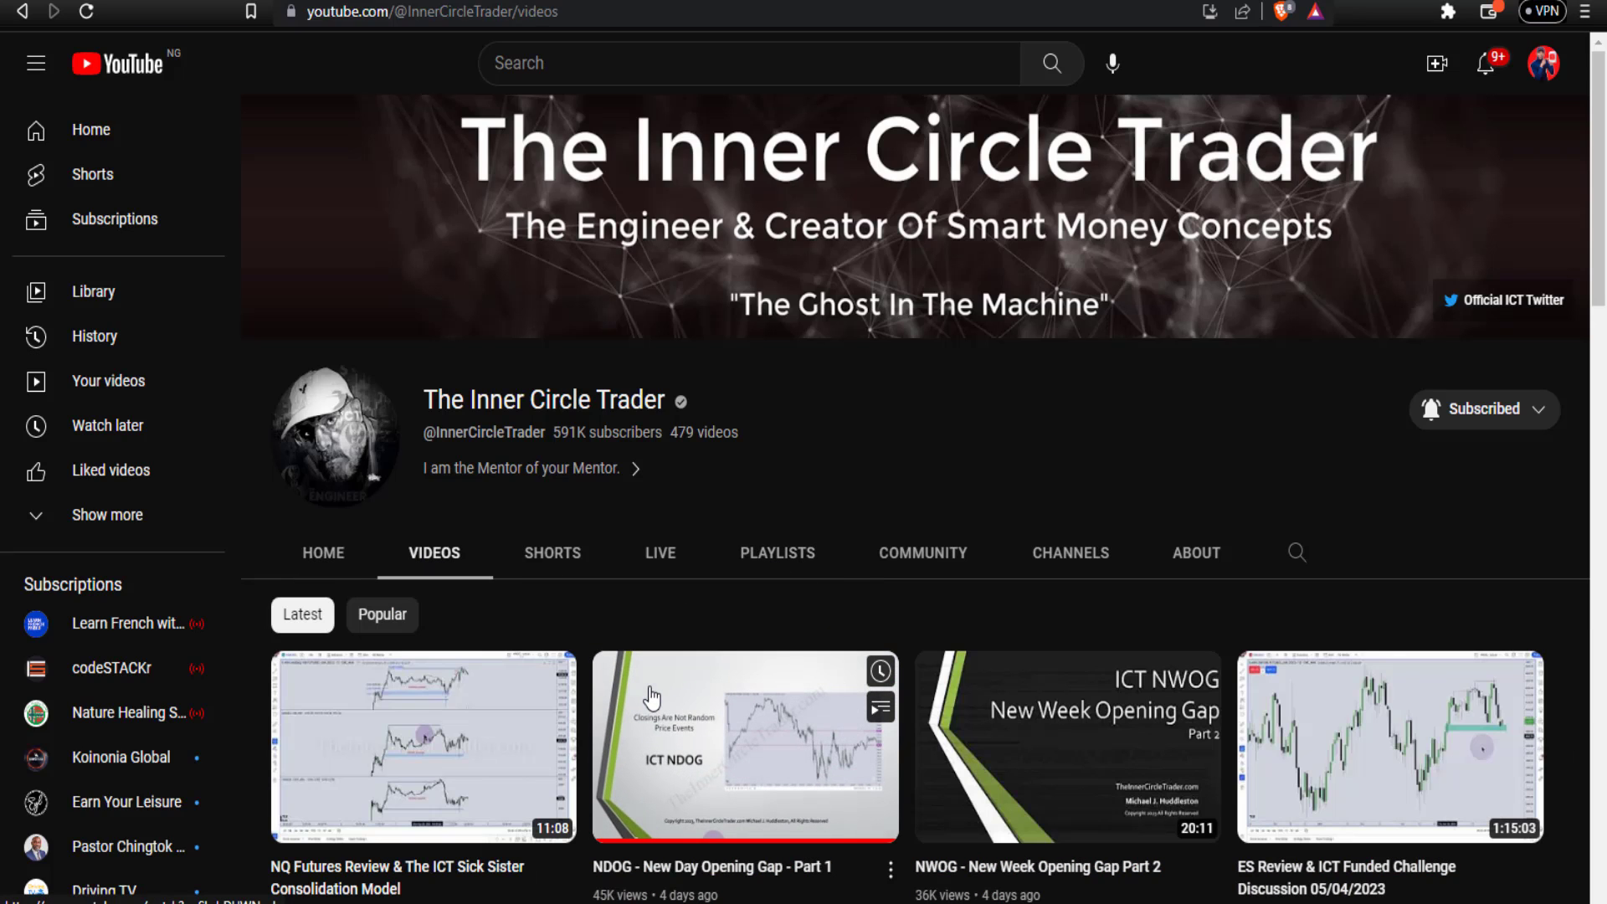
scroll(926, 645, "down", 10)
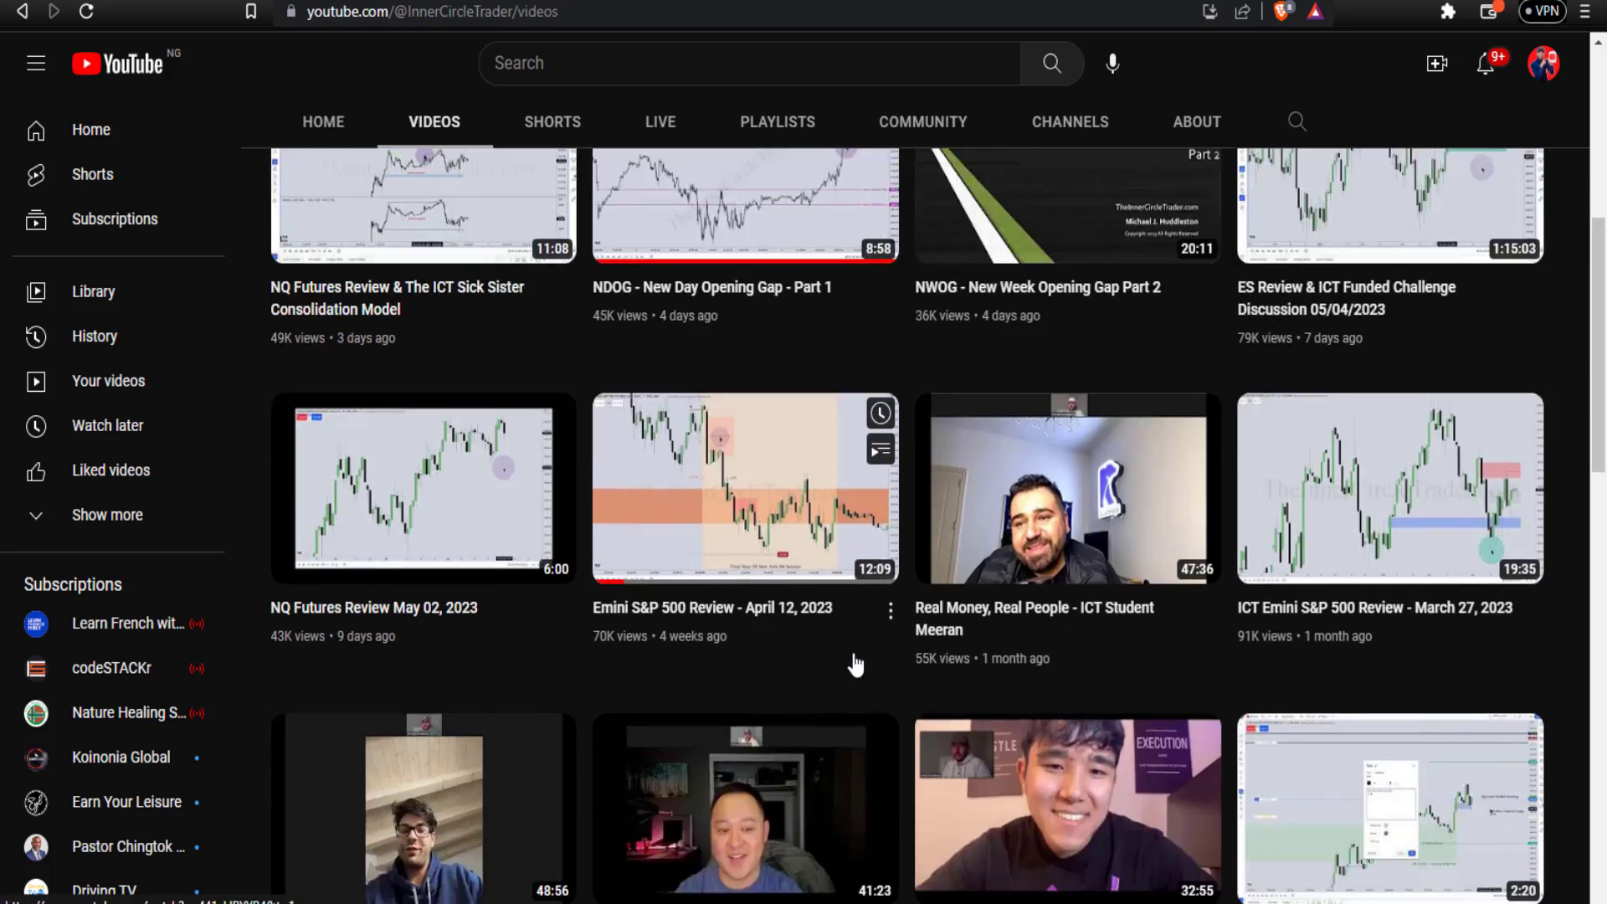
scroll(697, 747, "up", 15)
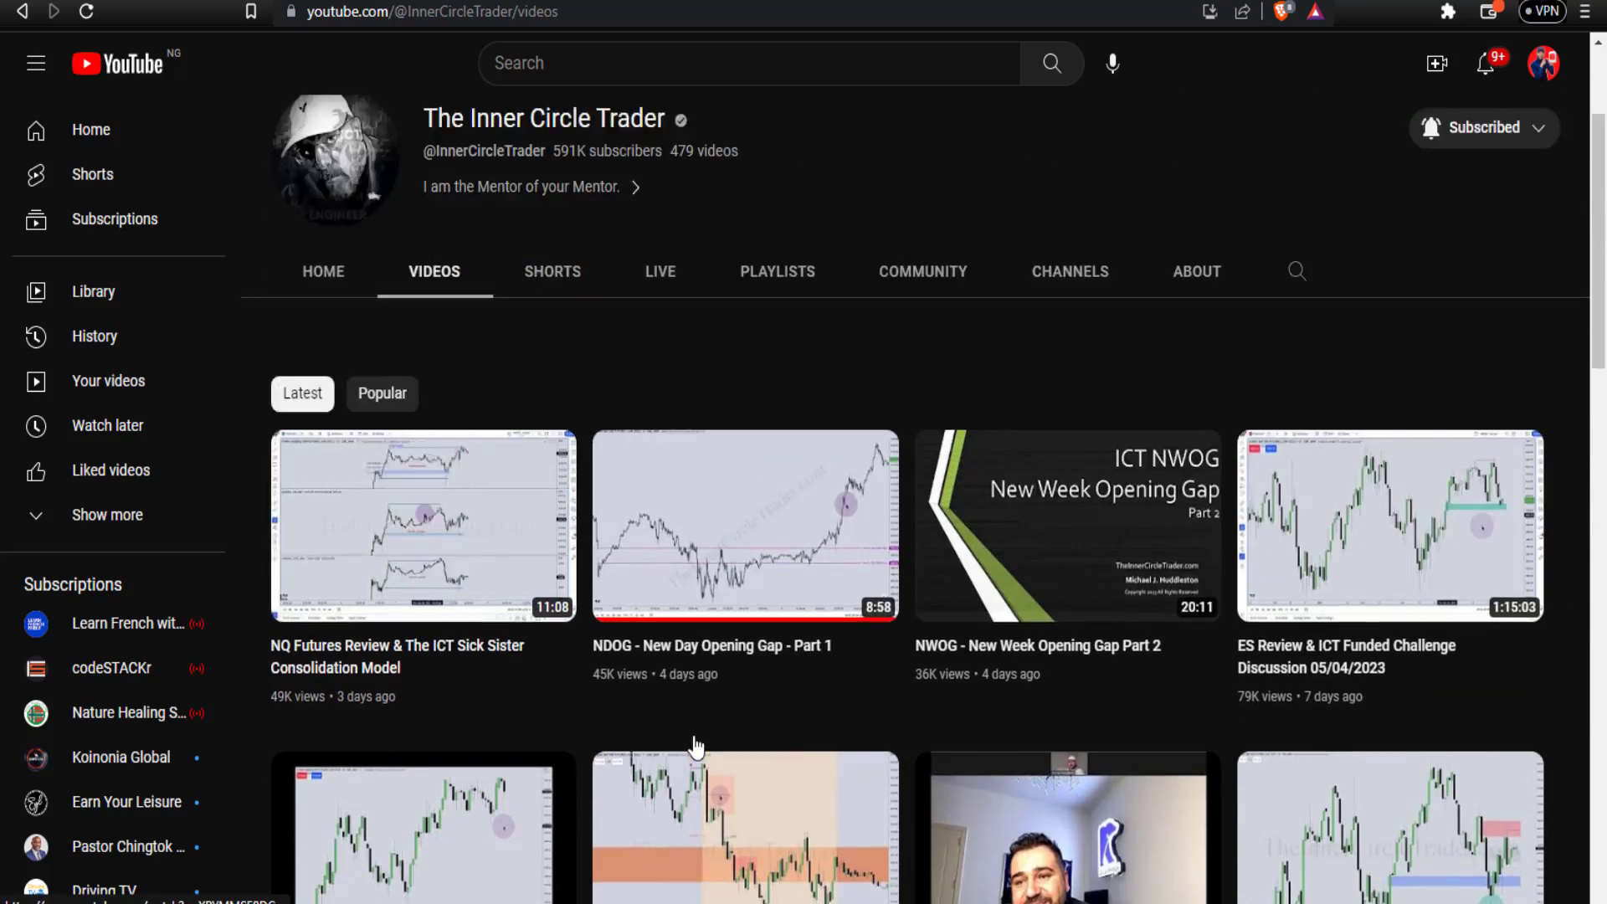